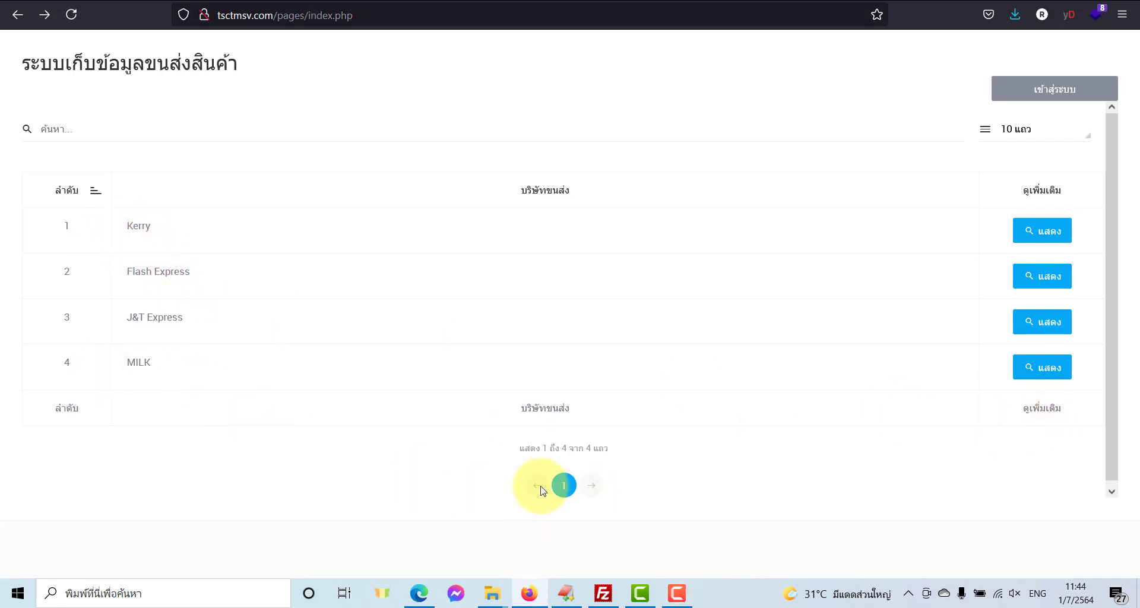
Open Kerry's details from the public company list, review its provinces, packaging, prices and reviews, and return to the list
click(1053, 230)
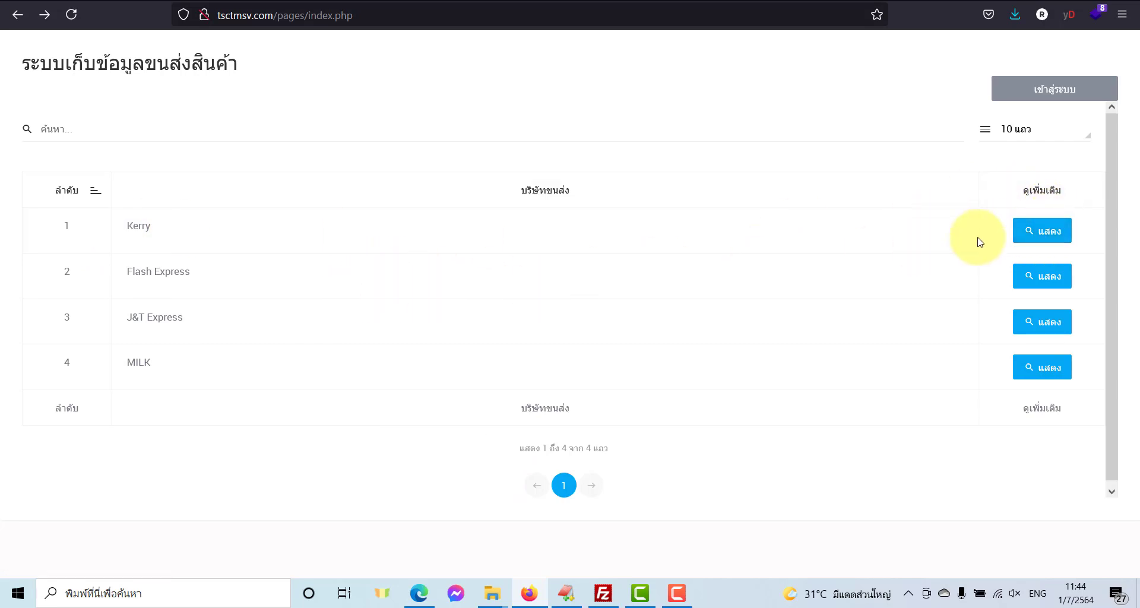
drag(94, 224, 146, 226)
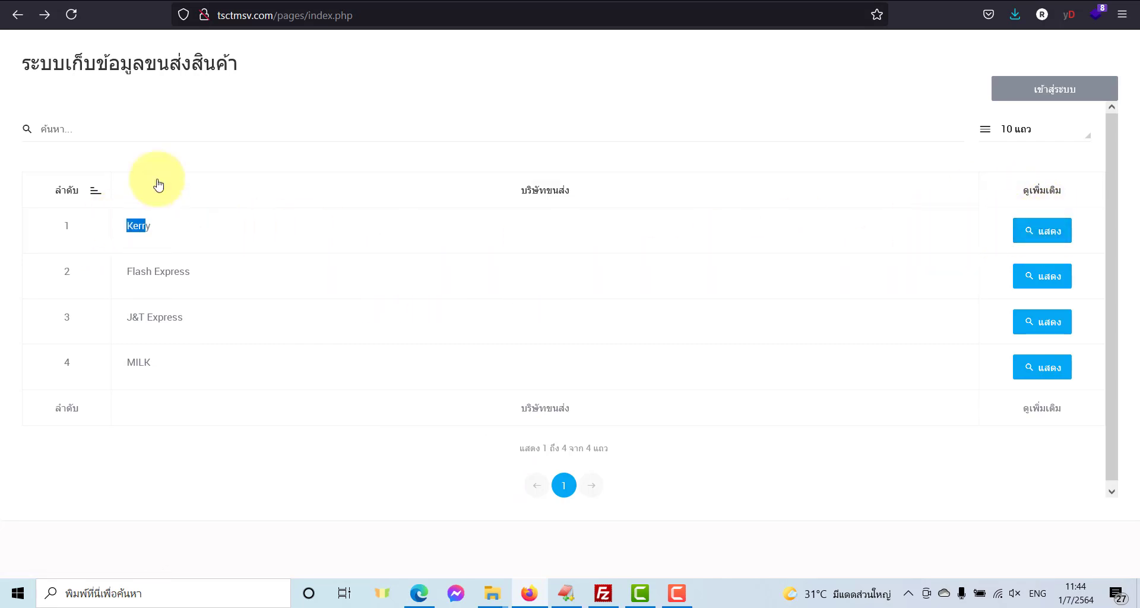
click(297, 170)
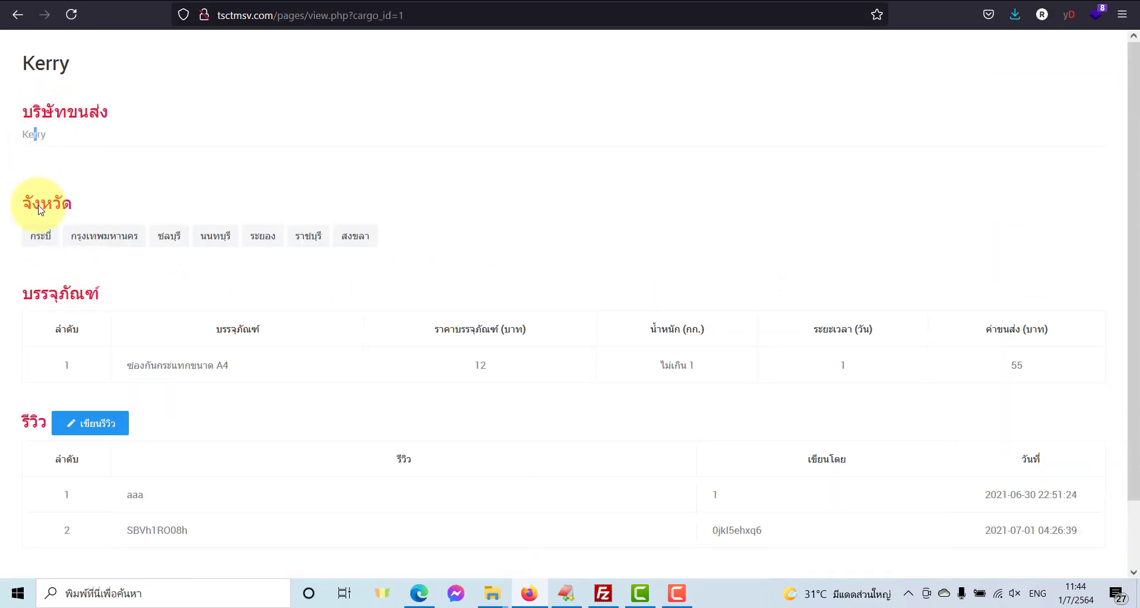
scroll(125, 258, down, 1)
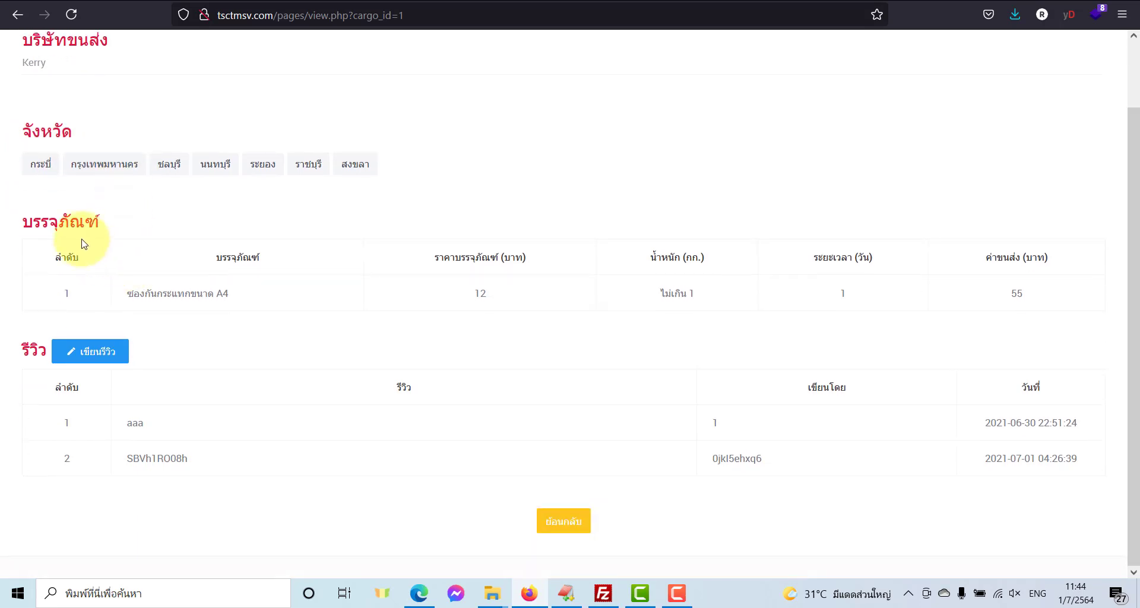
drag(77, 230, 86, 228)
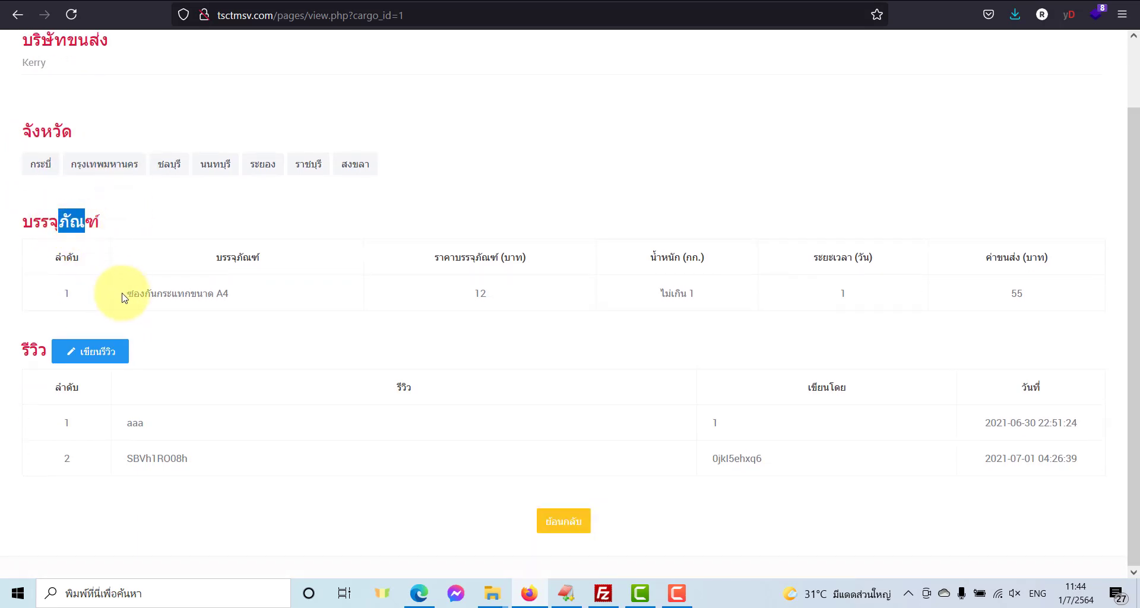
drag(150, 294, 237, 295)
drag(388, 309, 523, 306)
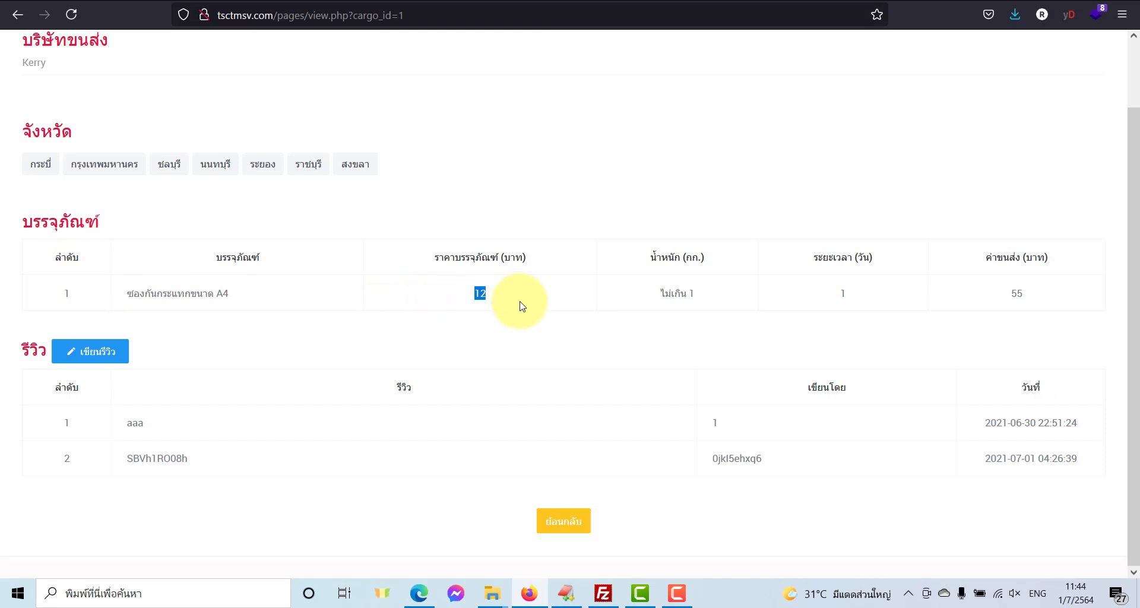
click(730, 306)
drag(1004, 292, 1045, 290)
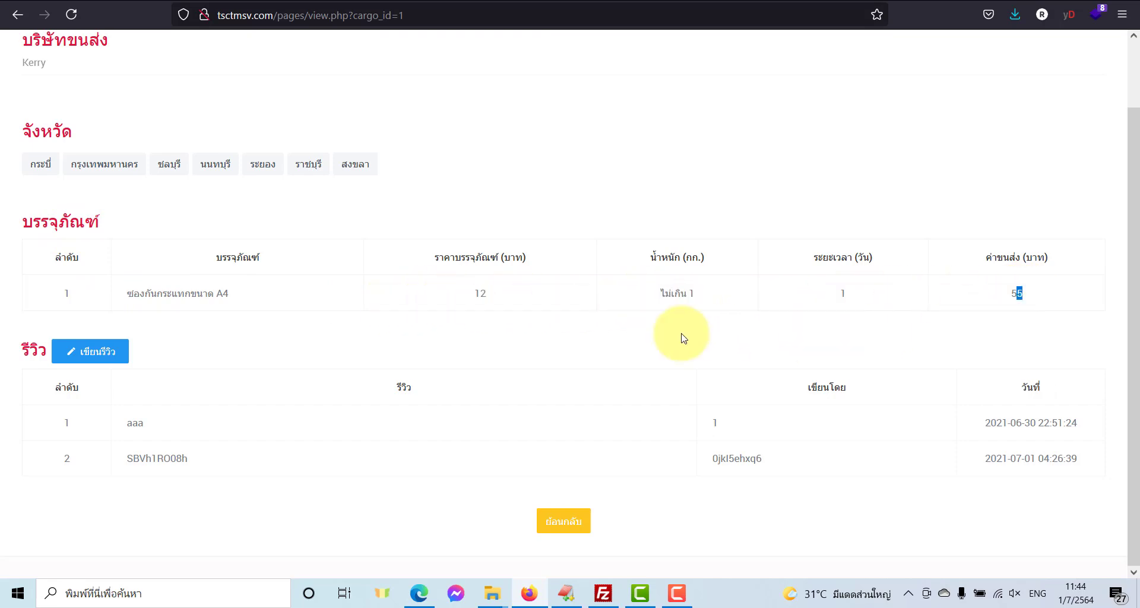
click(533, 335)
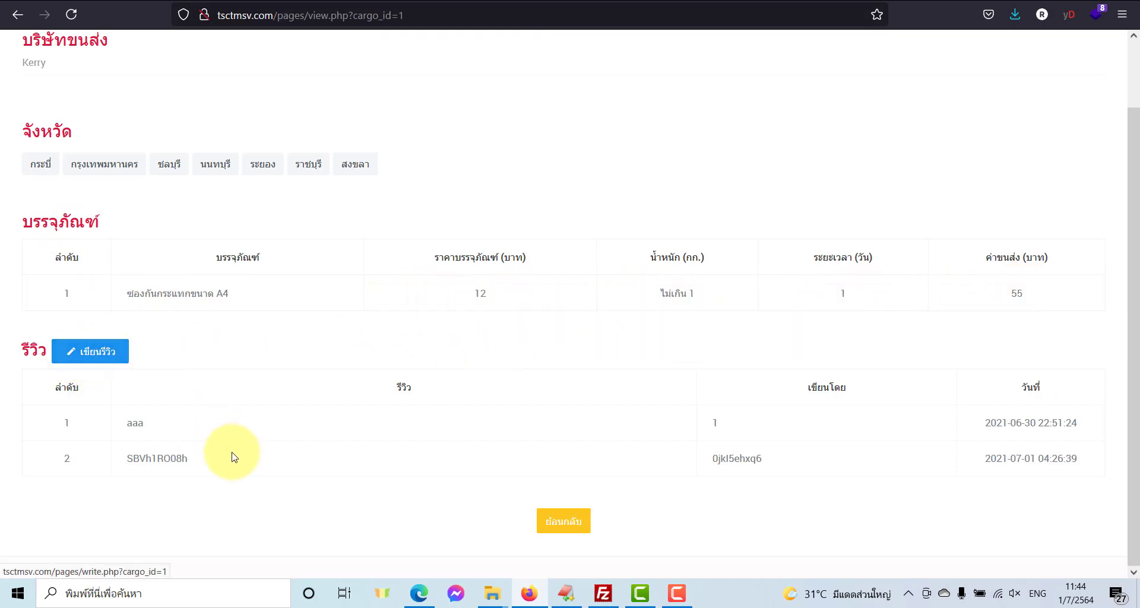
scroll(282, 484, up, 2)
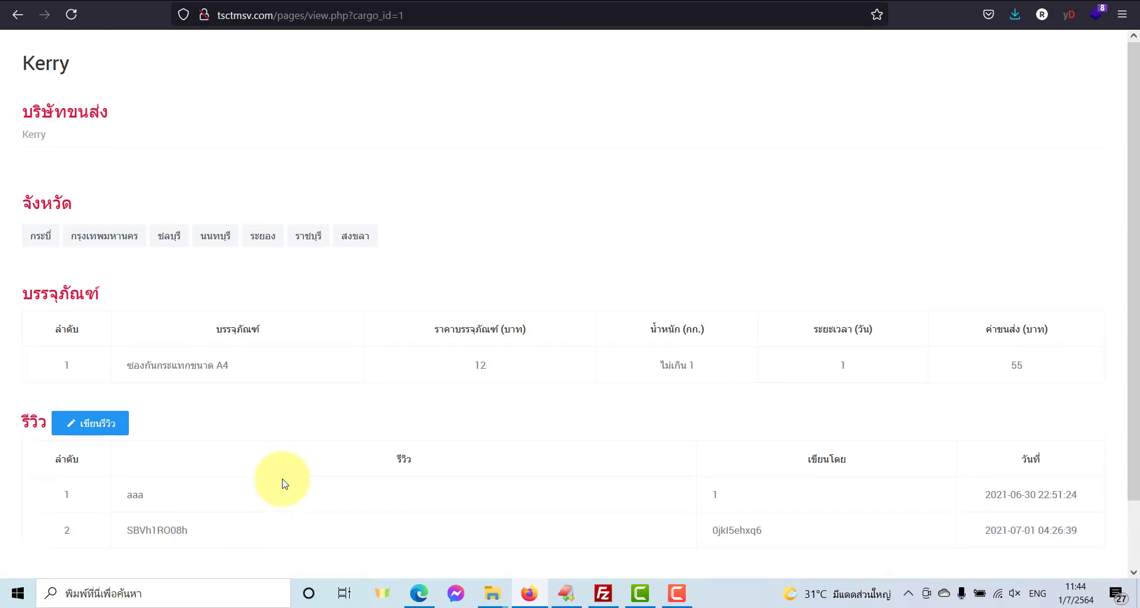
click(17, 15)
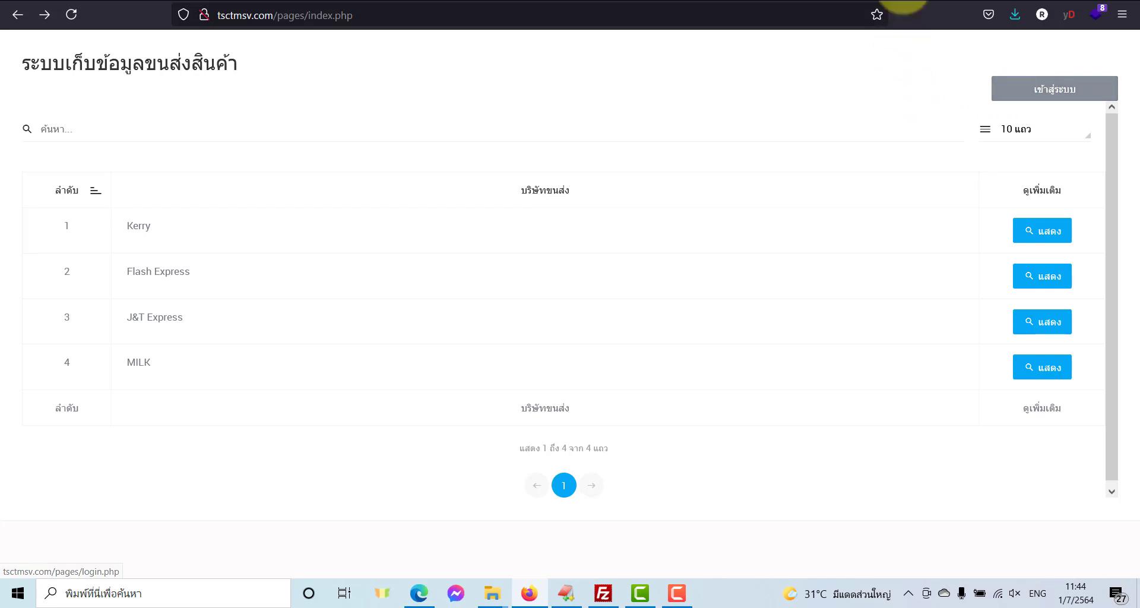
Open the login page and sign in with the username admin and the account password
key(alt+Left)
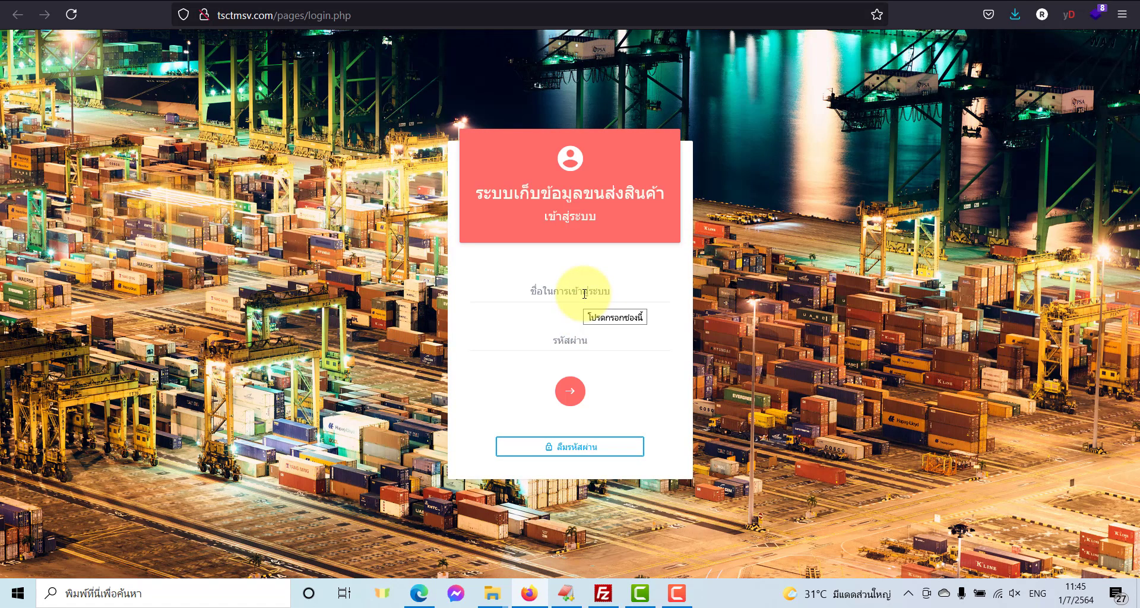
click(585, 294)
text(admi)
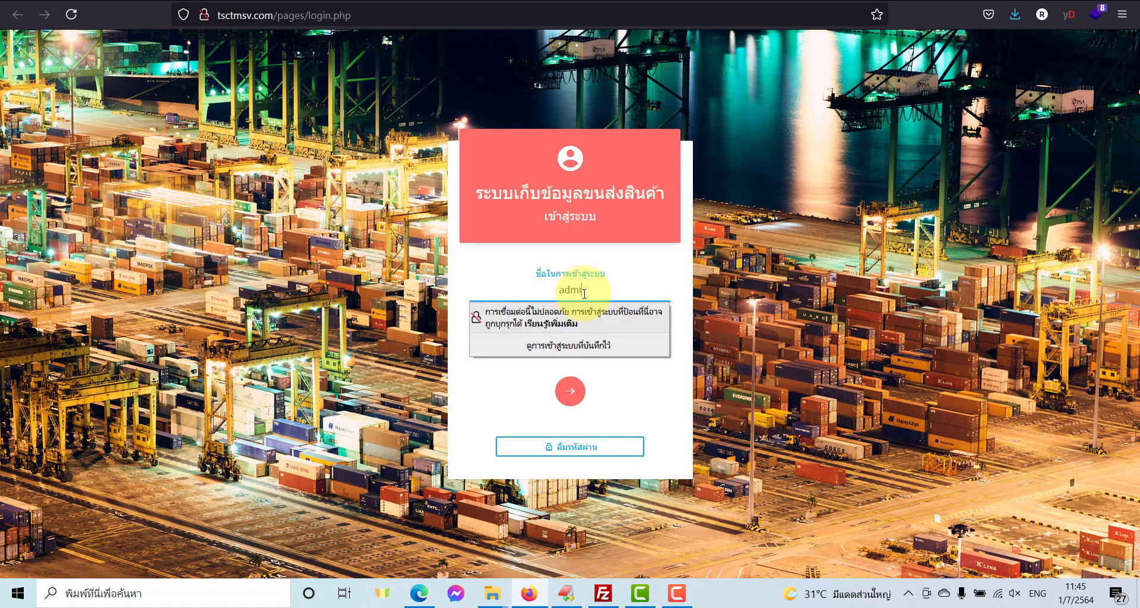
text(n)
click(613, 349)
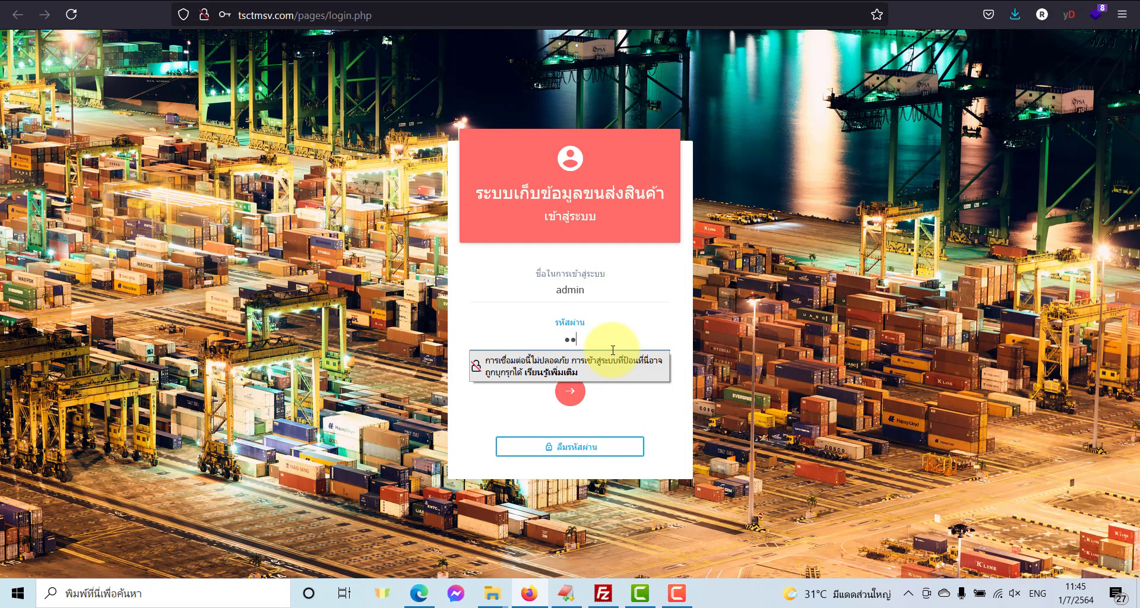
click(581, 395)
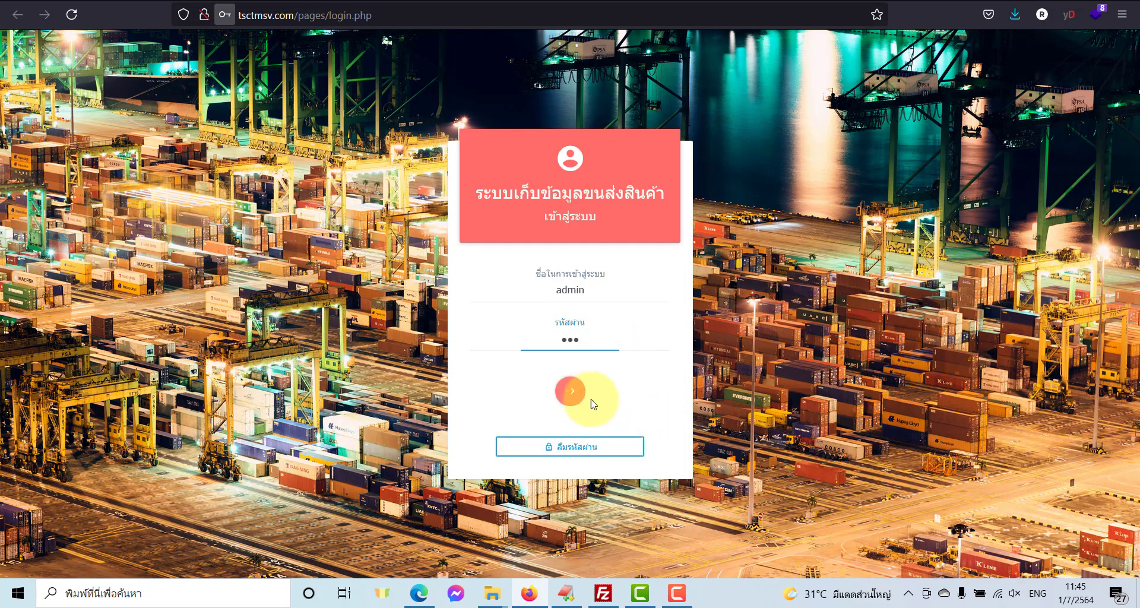
click(426, 203)
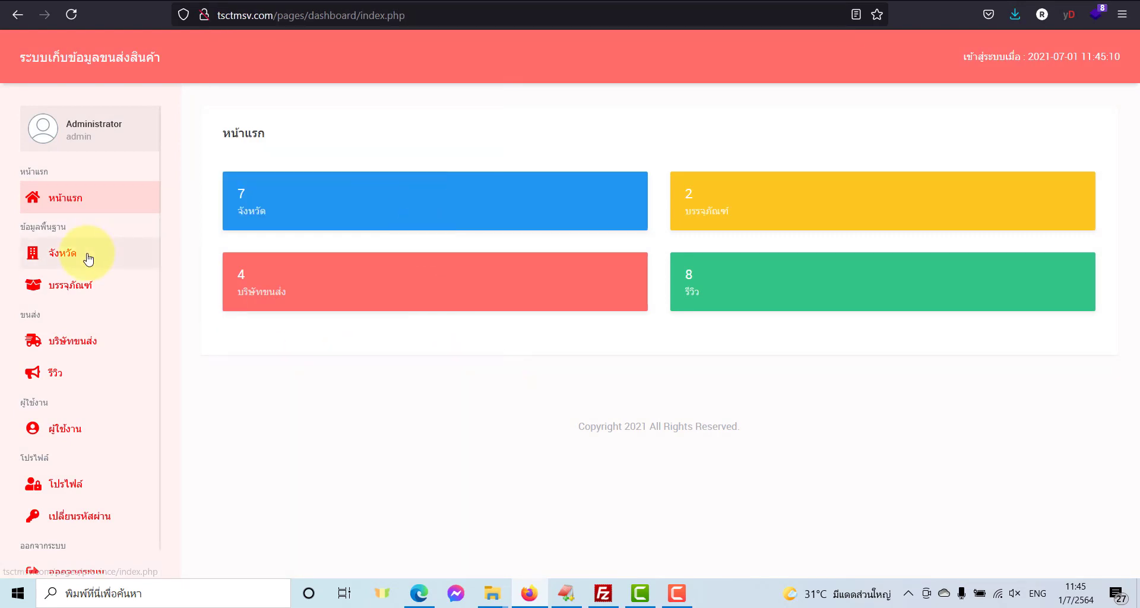
Open the province list (จังหวัด), show 100 rows (100 แถว) per page and look through the provinces
click(69, 267)
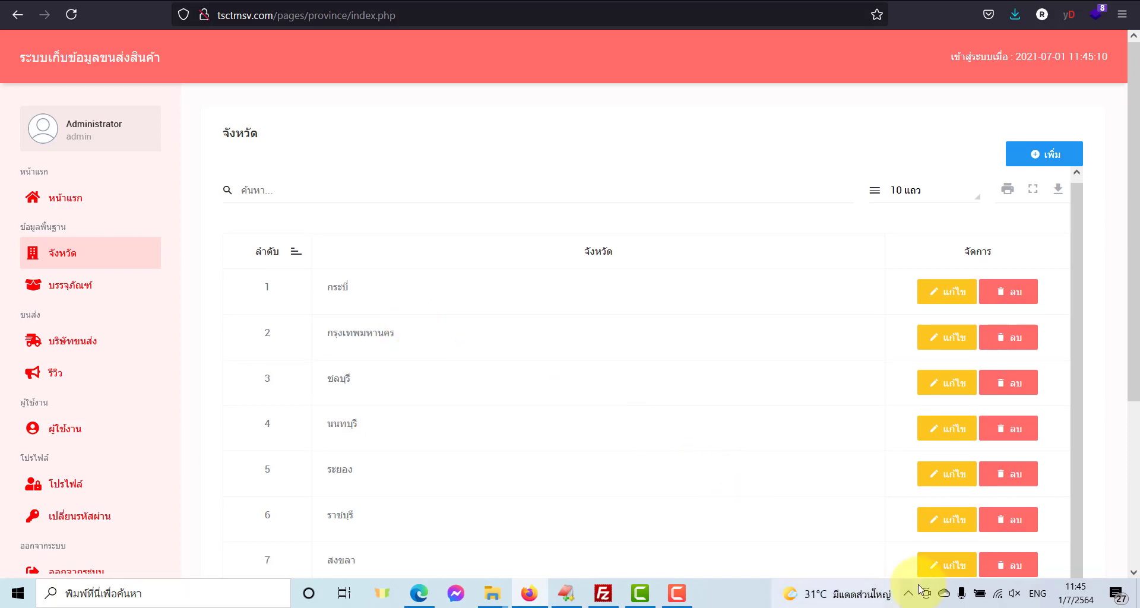
click(942, 193)
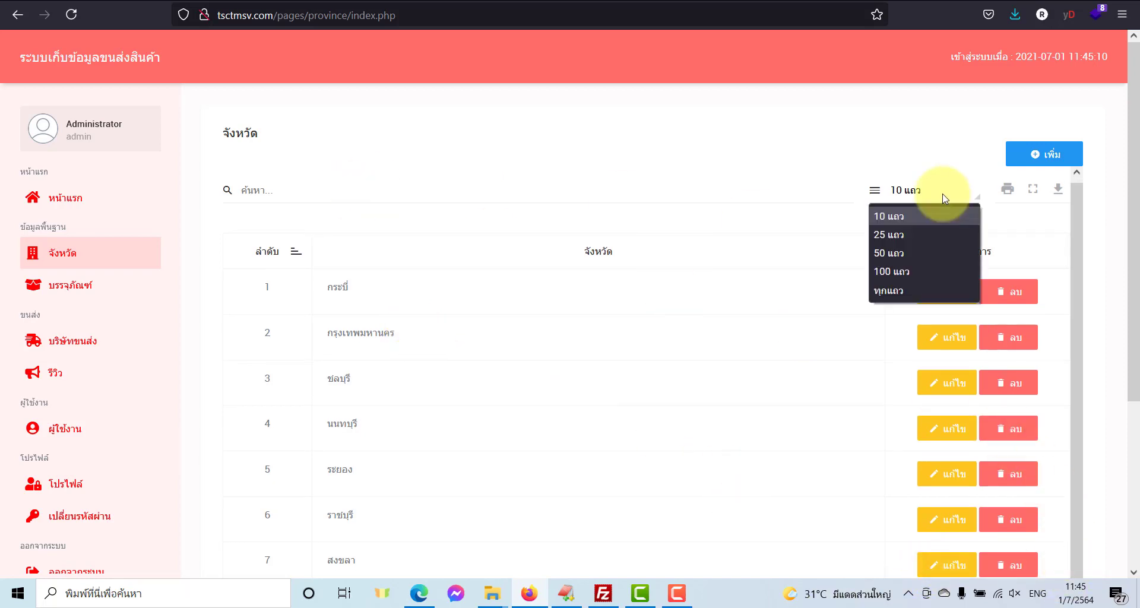
click(926, 269)
scroll(747, 350, down, 4)
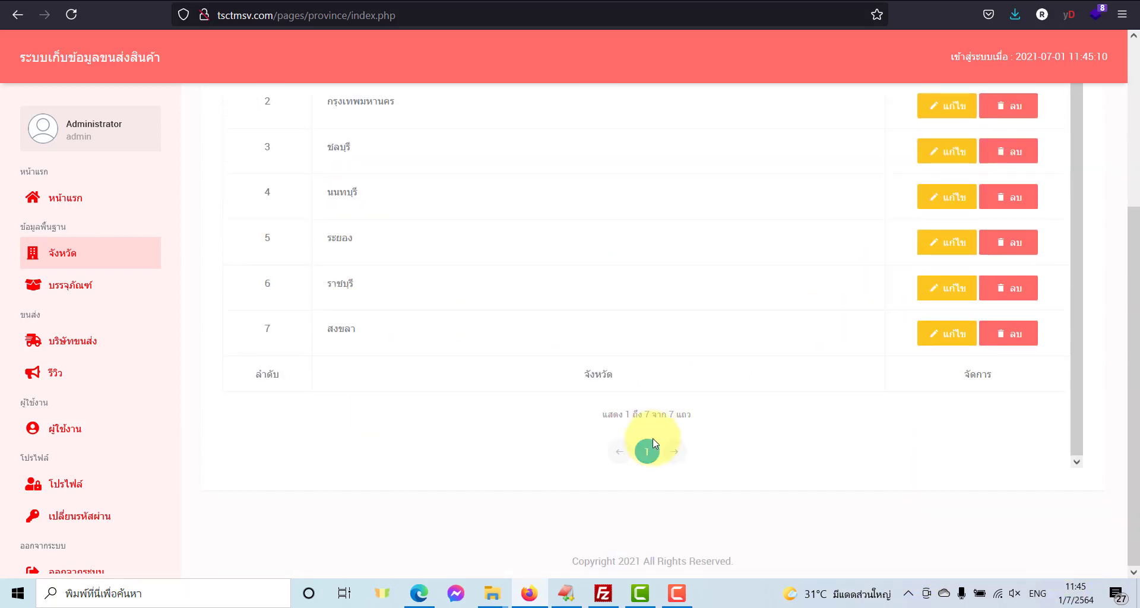
scroll(451, 341, up, 3)
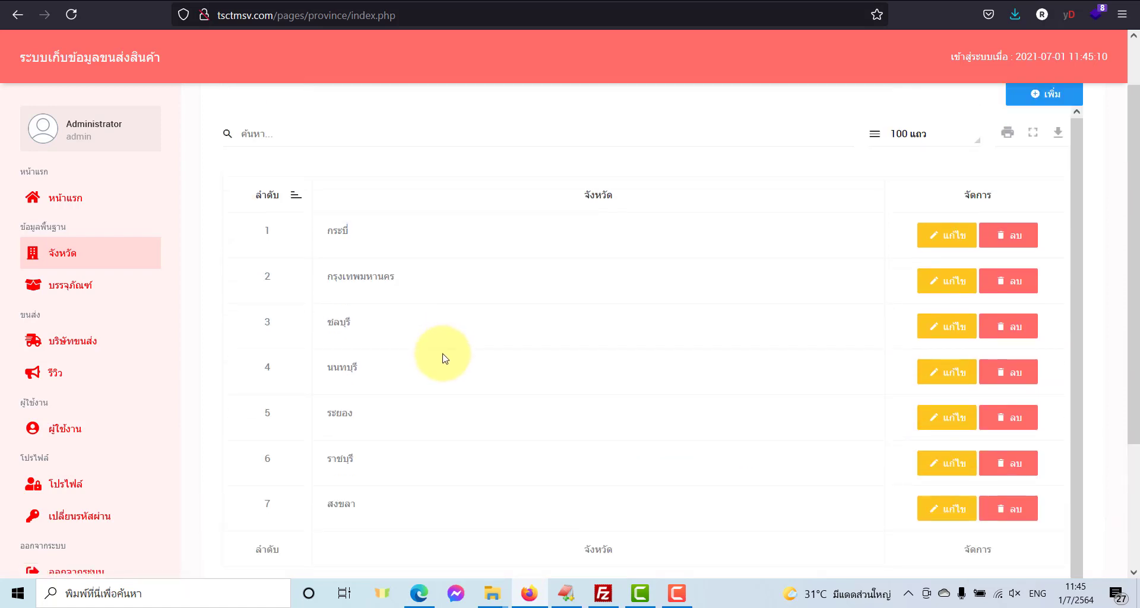
scroll(483, 377, down, 1)
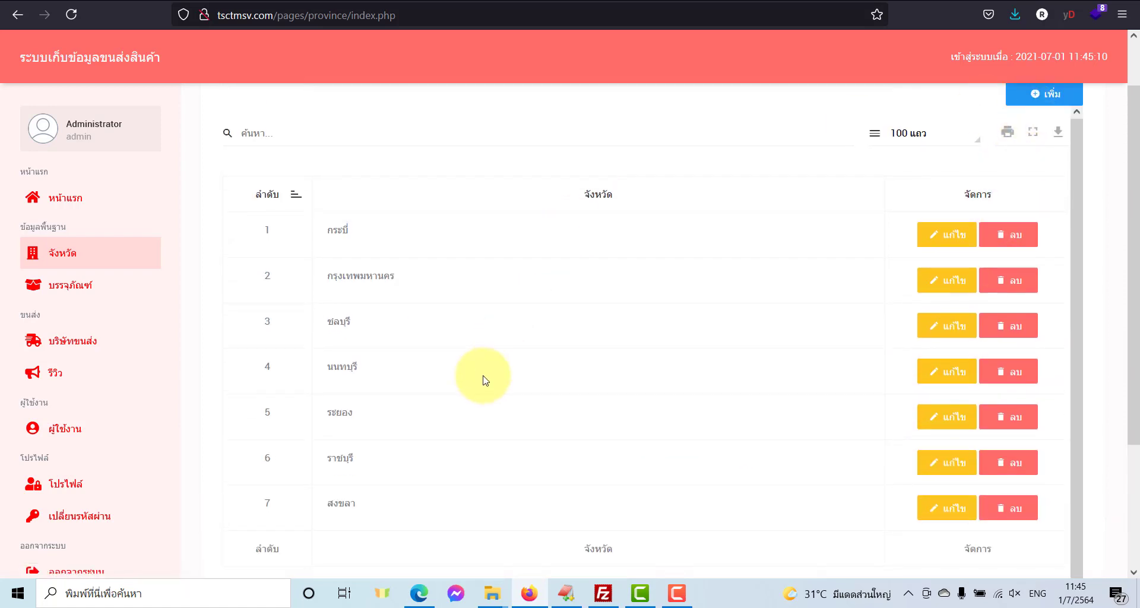
drag(321, 226, 343, 228)
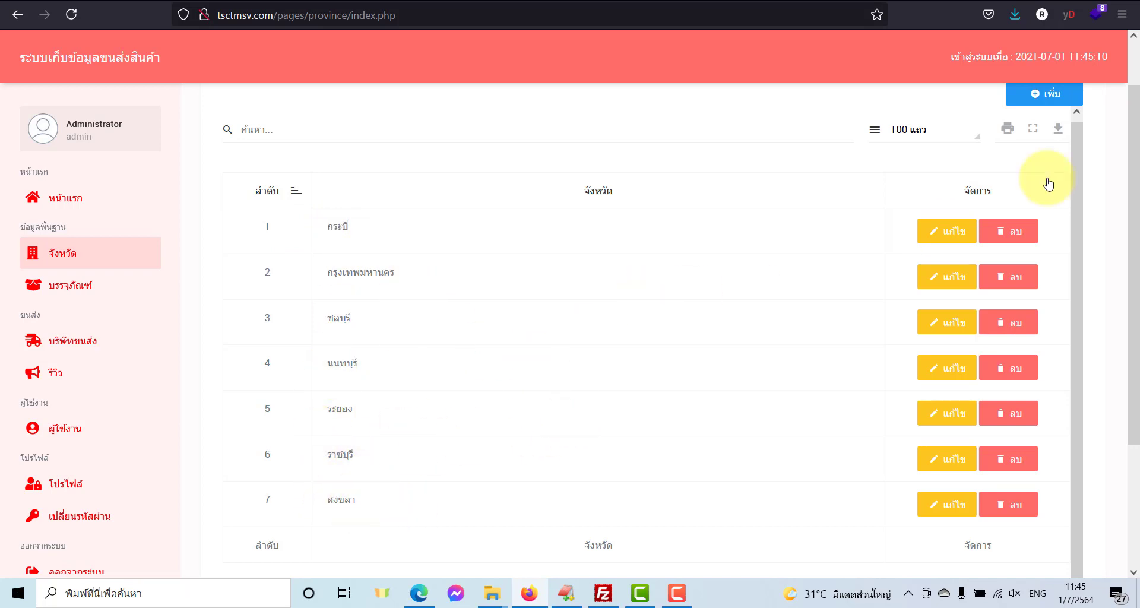
click(1061, 108)
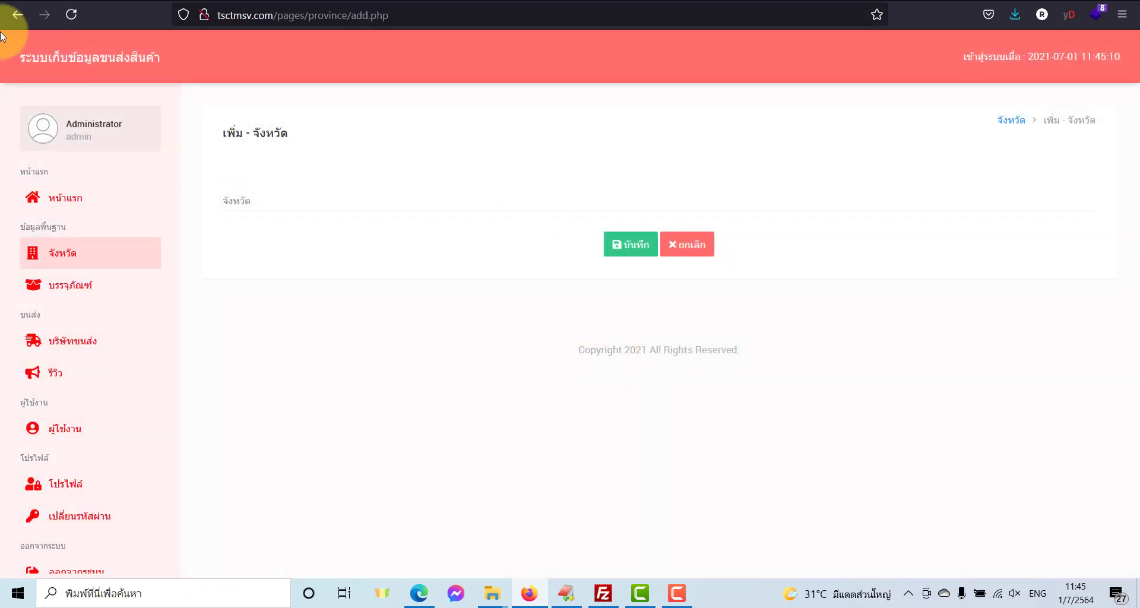
click(17, 14)
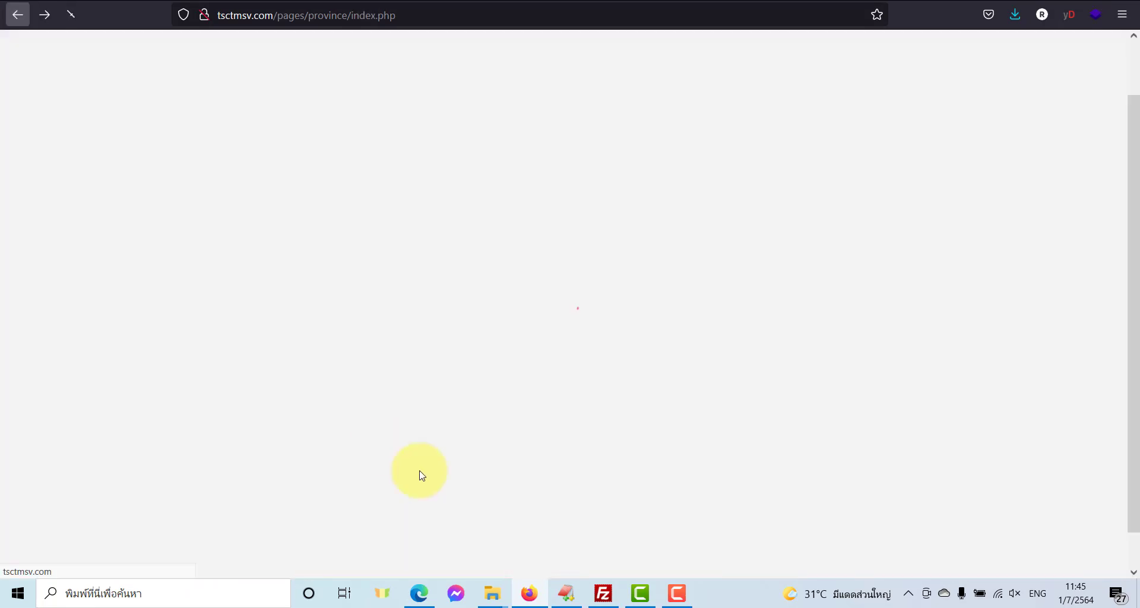
scroll(347, 412, down, 2)
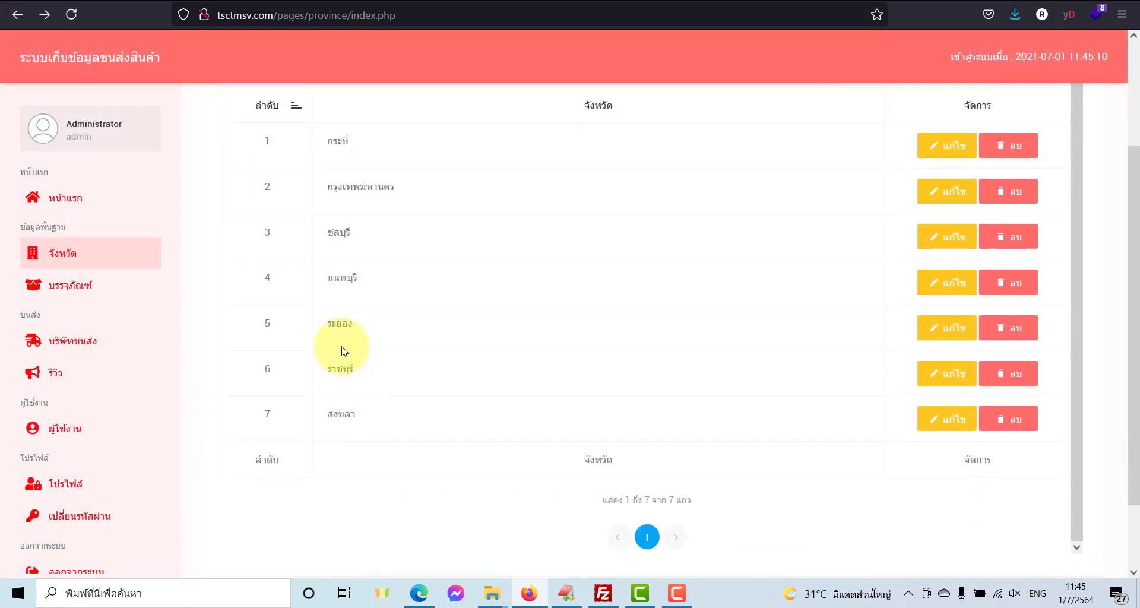
scroll(1105, 130, up, 2)
Add a new province named ตราด, save it and acknowledge the confirmation
click(1044, 96)
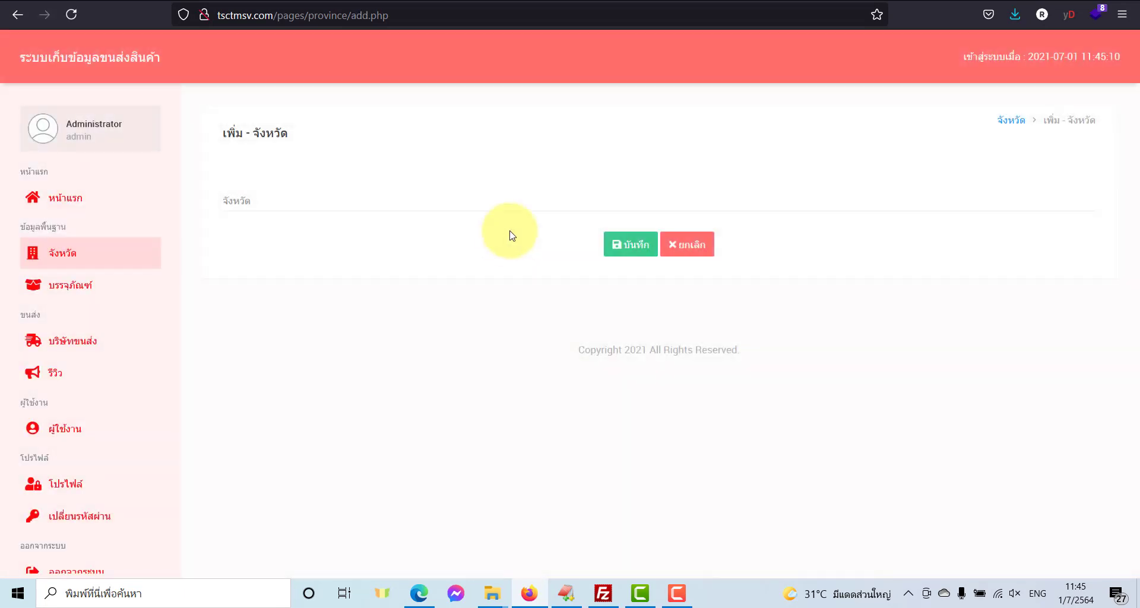
click(496, 207)
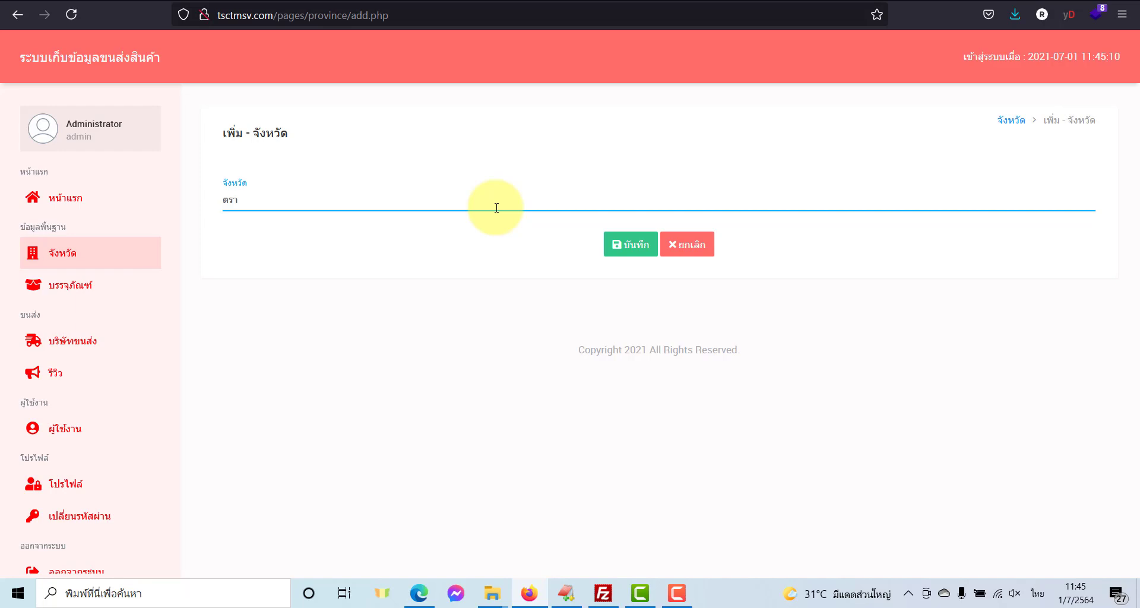
text(ตราด)
click(620, 243)
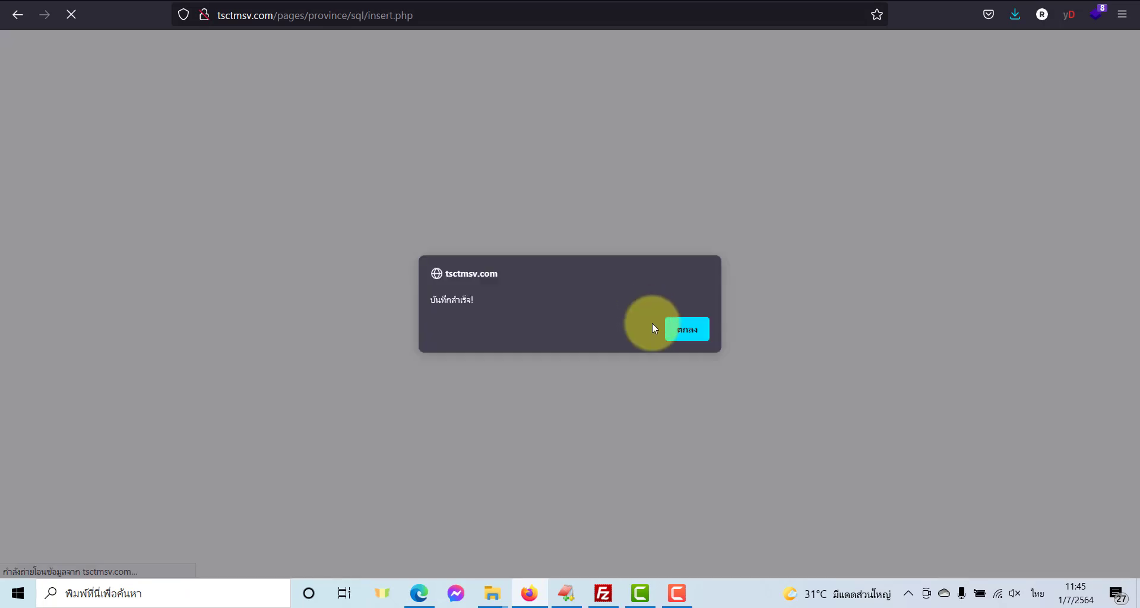
click(687, 330)
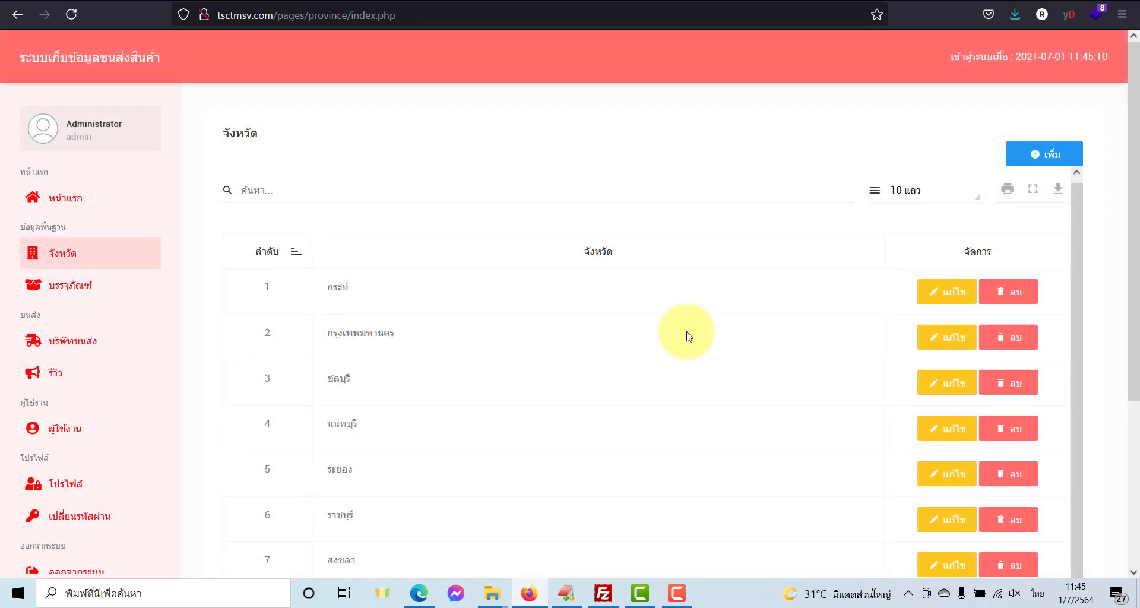
Reload the province list and check it for the newly added province ตราด
scroll(685, 331, down, 3)
scroll(512, 427, up, 1)
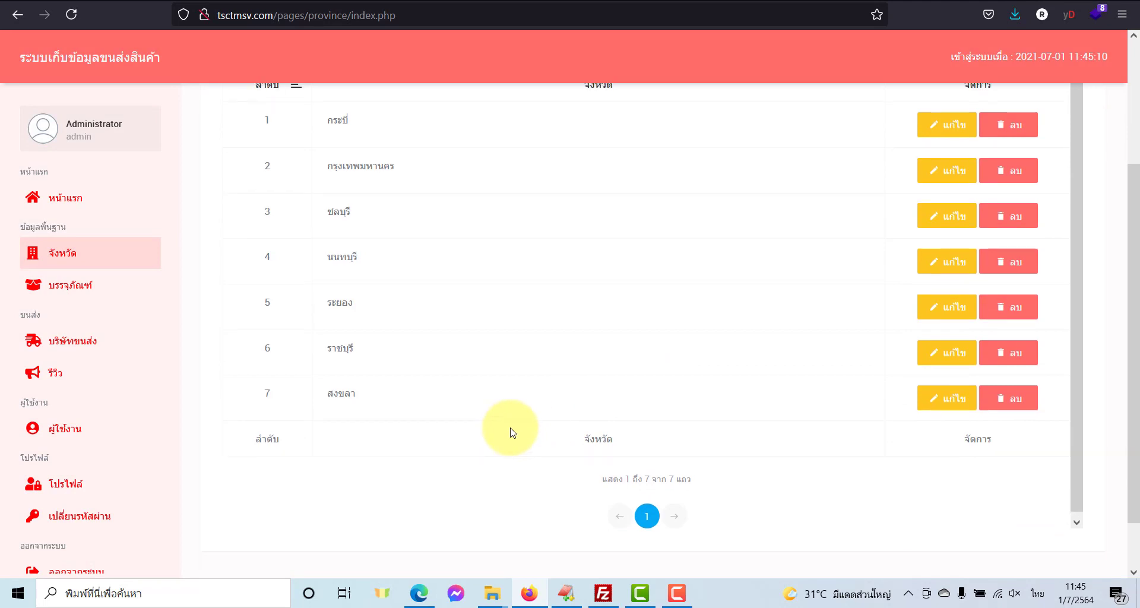
scroll(512, 432, up, 3)
key(F5)
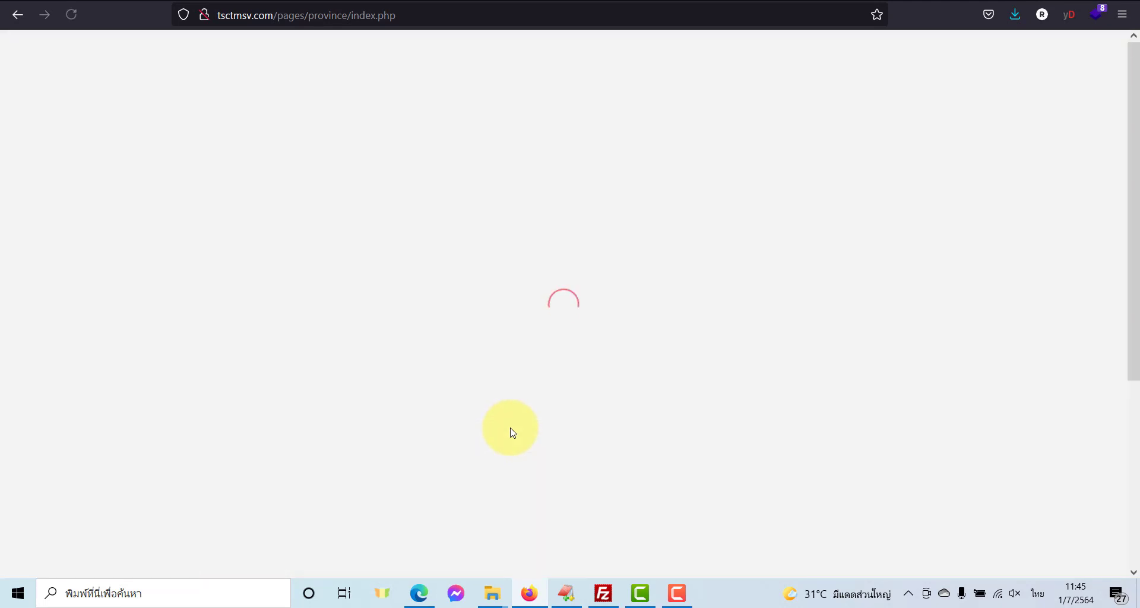
scroll(383, 443, down, 4)
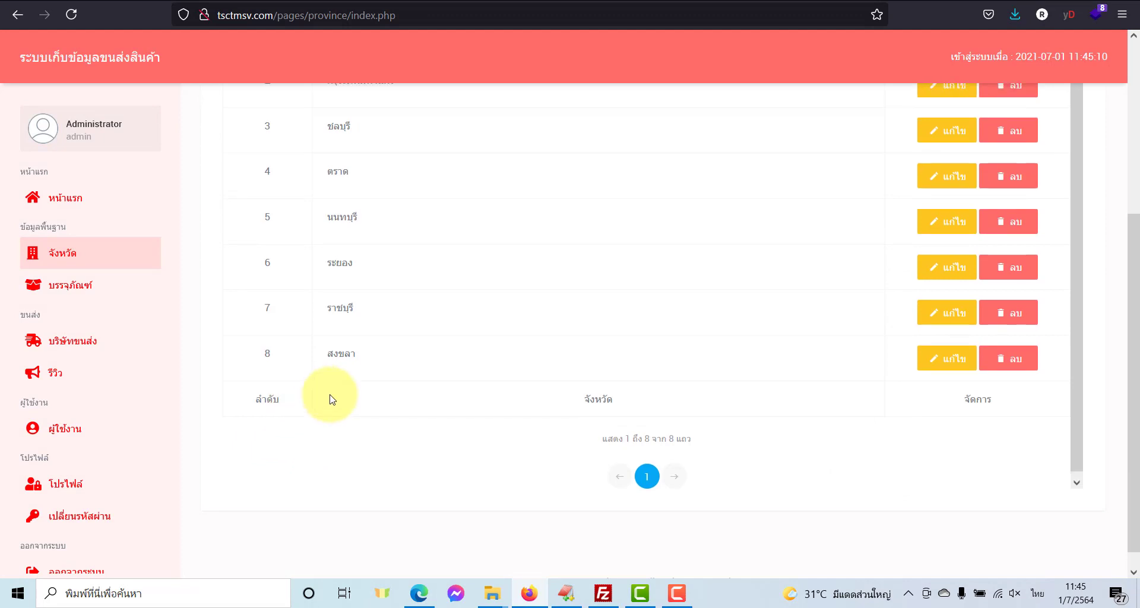
drag(325, 171, 353, 172)
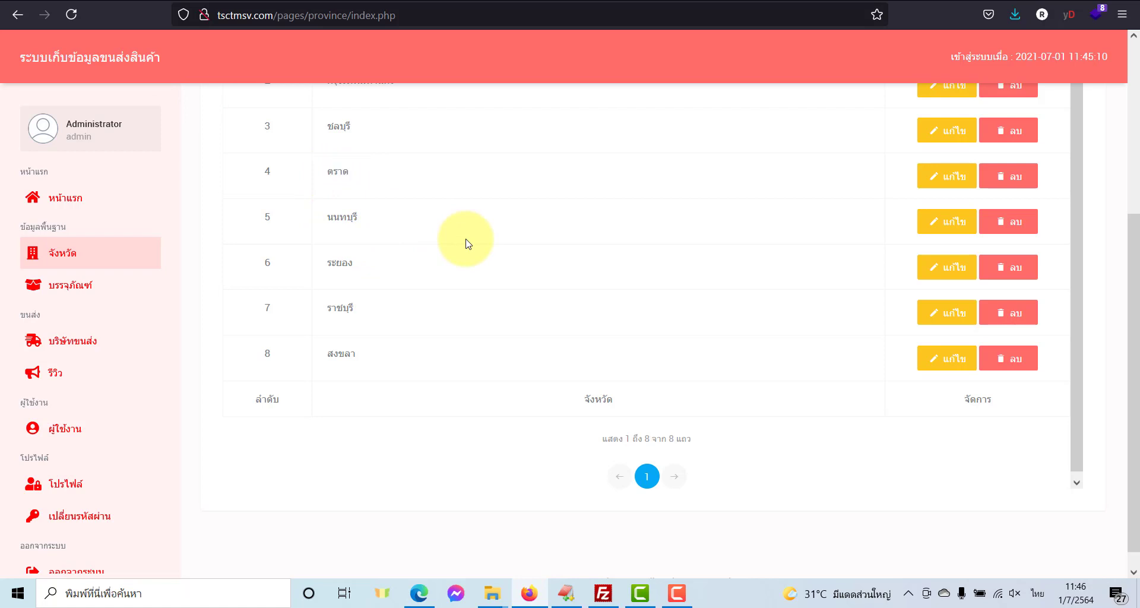
View the packaging list (บรรจุภัณฑ์) and delete MILK from the transport company list (บริษัทขนส่ง)
click(86, 294)
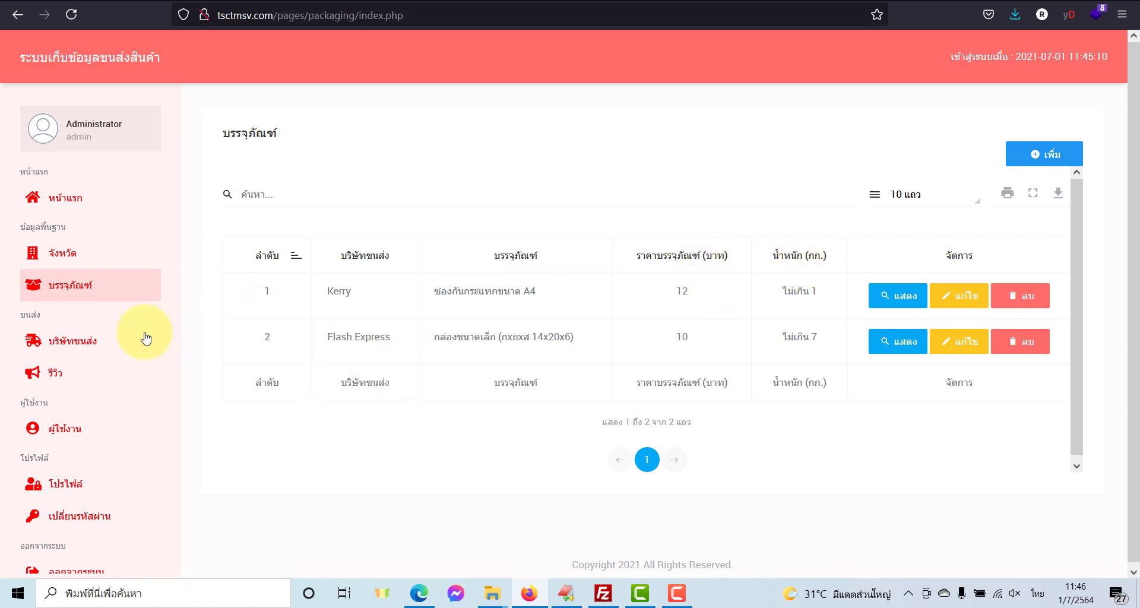
click(97, 349)
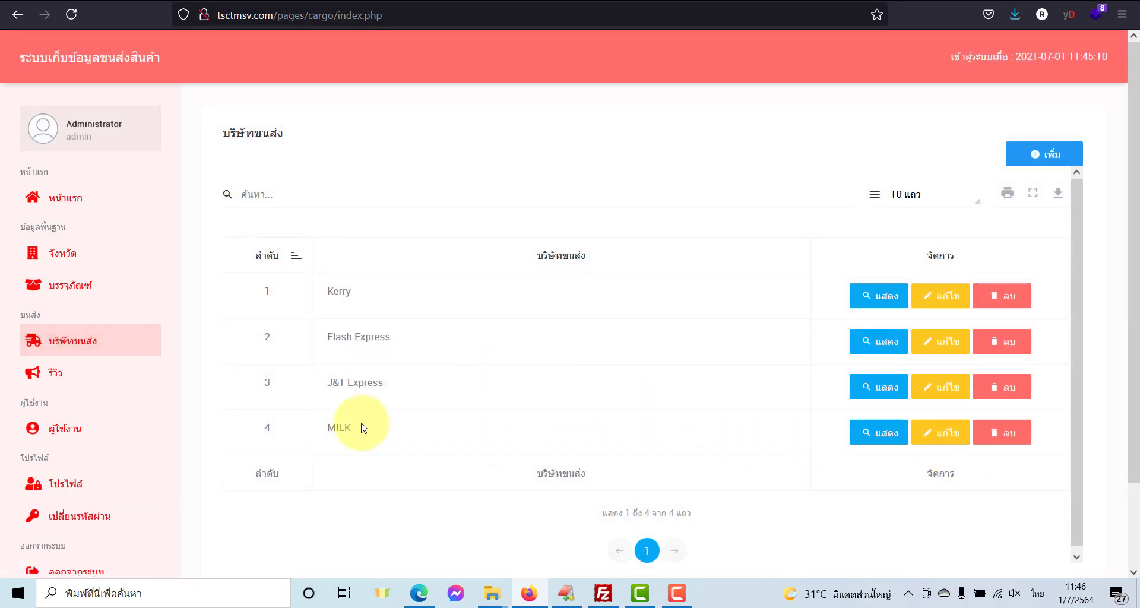
click(1002, 442)
click(633, 328)
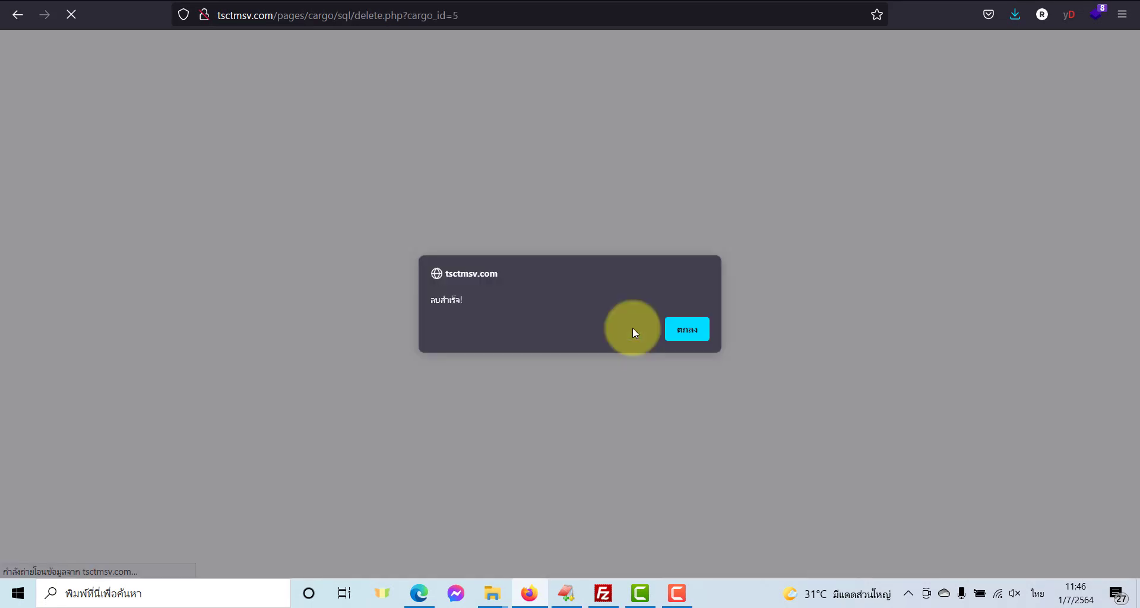
Acknowledge the deletion of MILK and reload the administrator and public transport company lists to check them
click(687, 330)
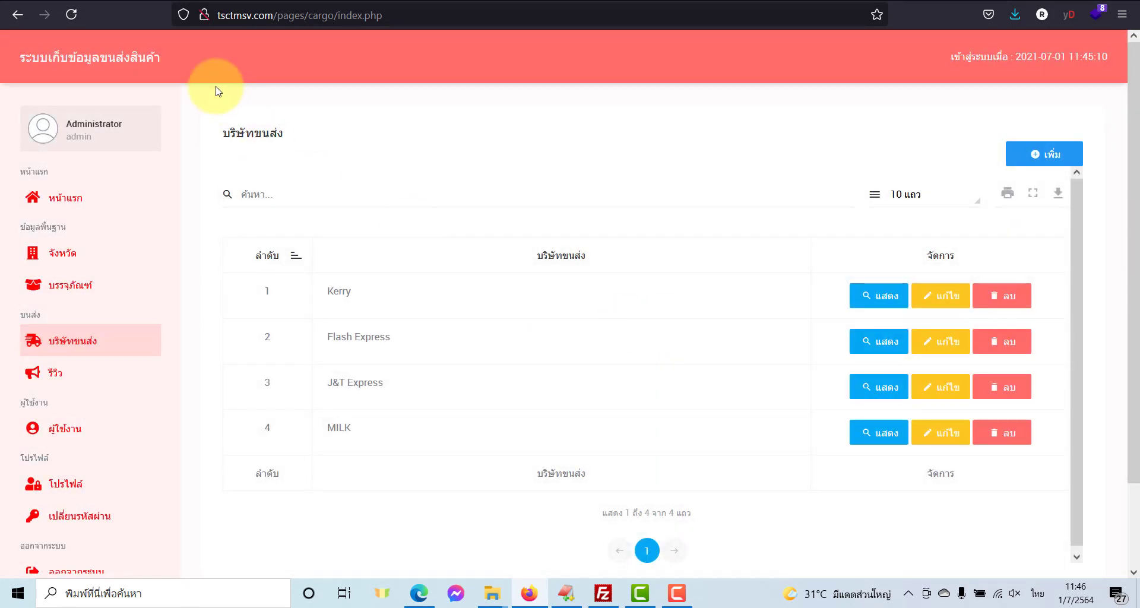
click(70, 18)
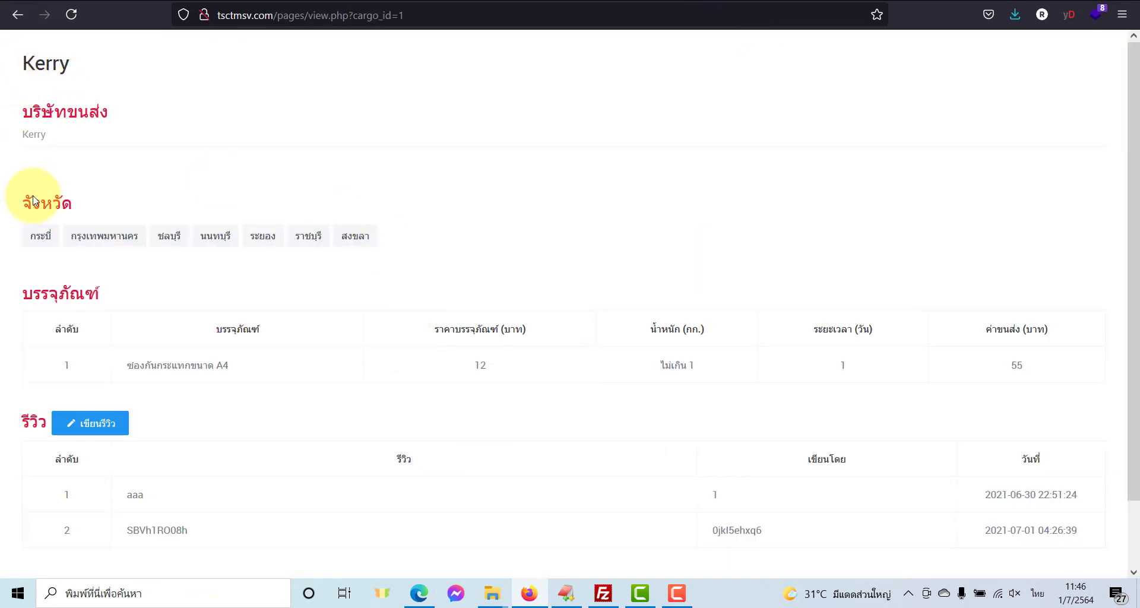
scroll(165, 257, down, 2)
click(567, 522)
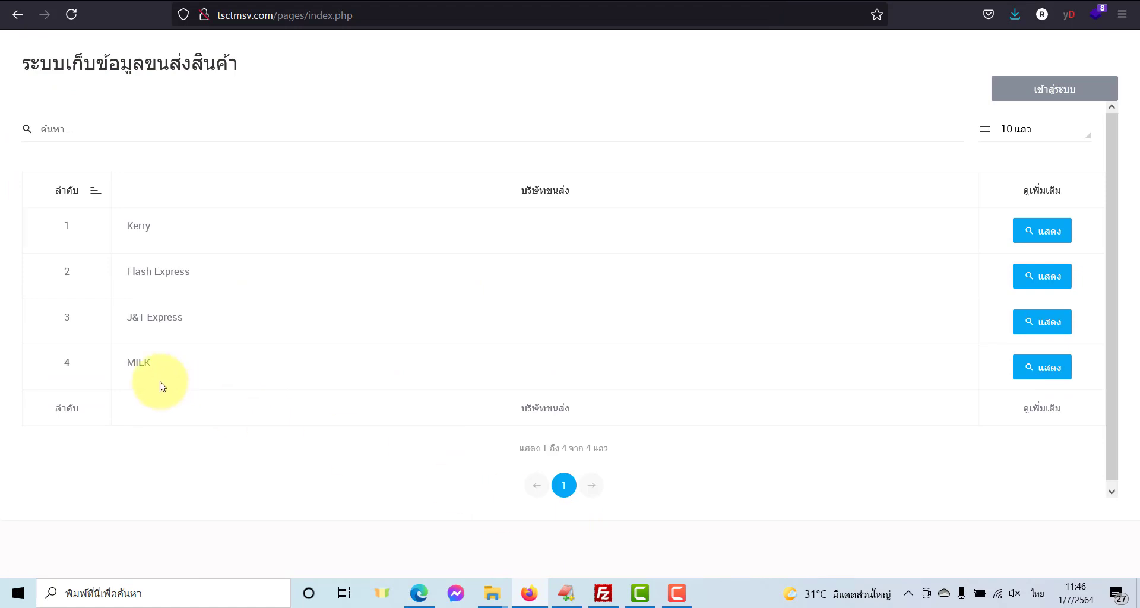
drag(54, 361, 184, 363)
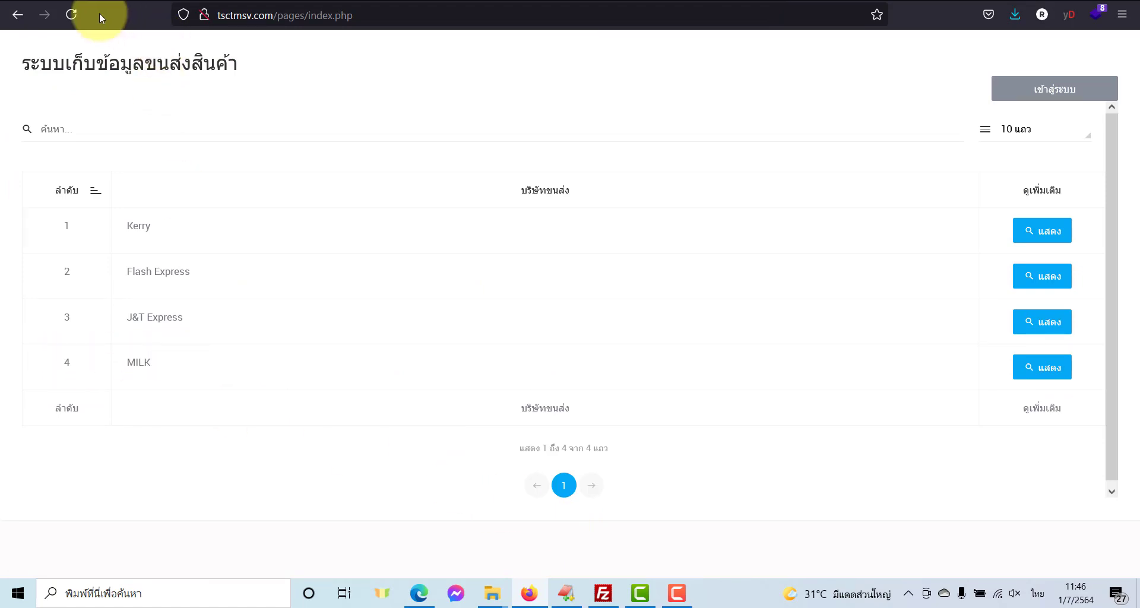
click(71, 14)
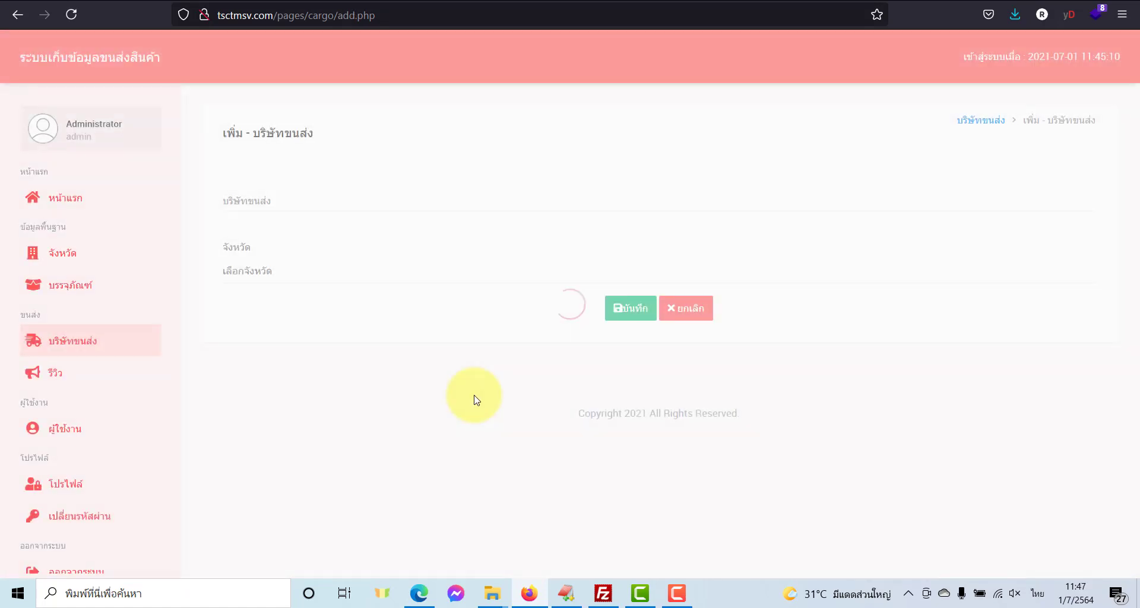
Try selecting กระบี่ and กรุงเทพมหานคร as provinces for a new transport company, and remove both selections again
click(320, 263)
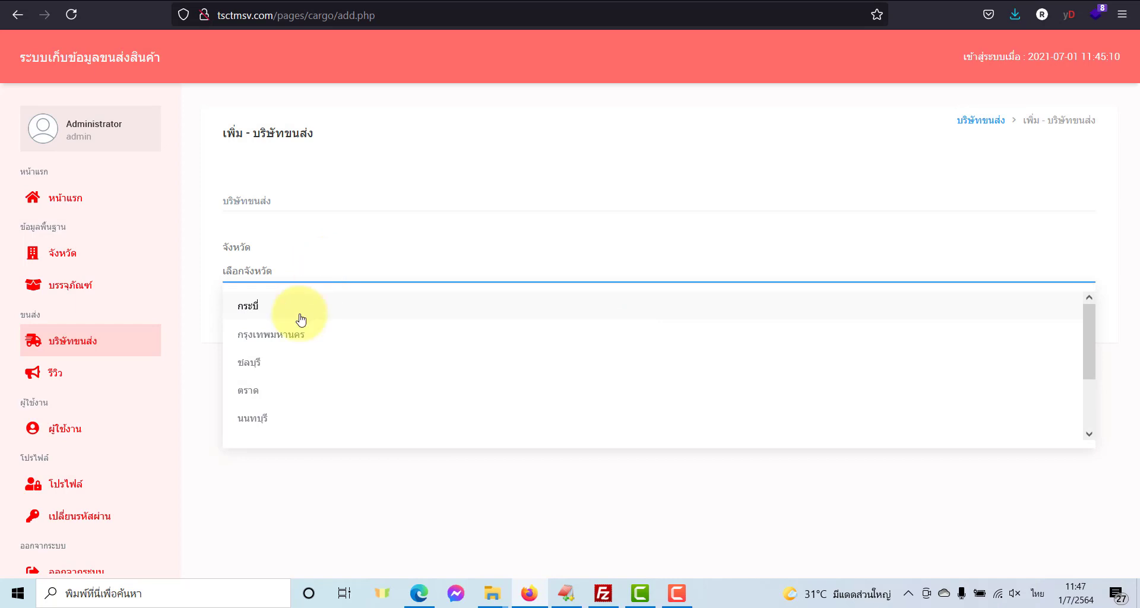
click(300, 313)
click(320, 277)
click(308, 342)
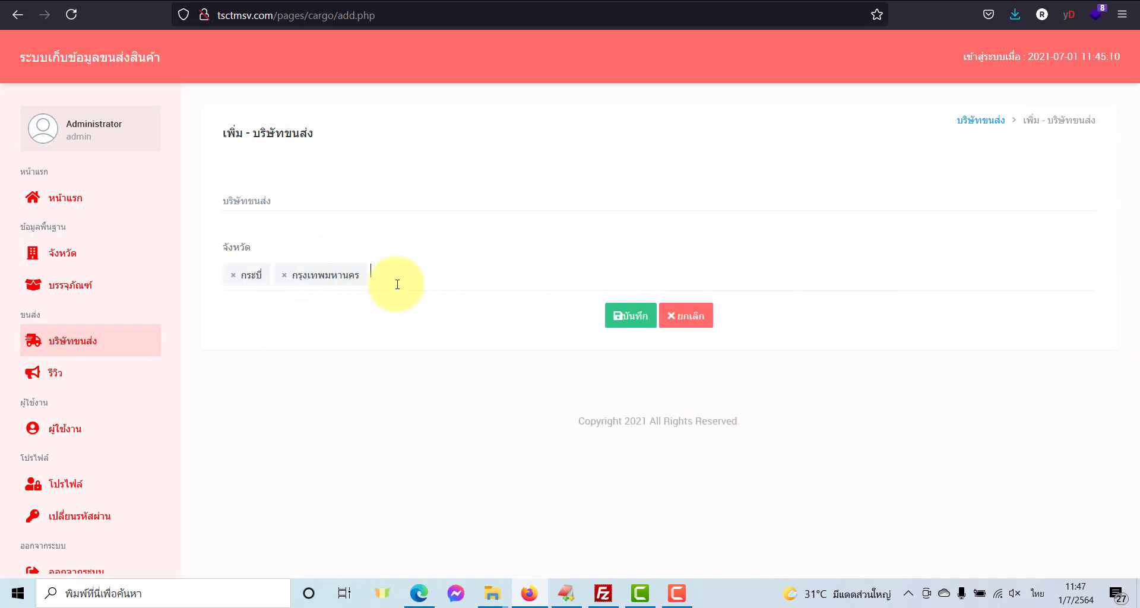
click(284, 275)
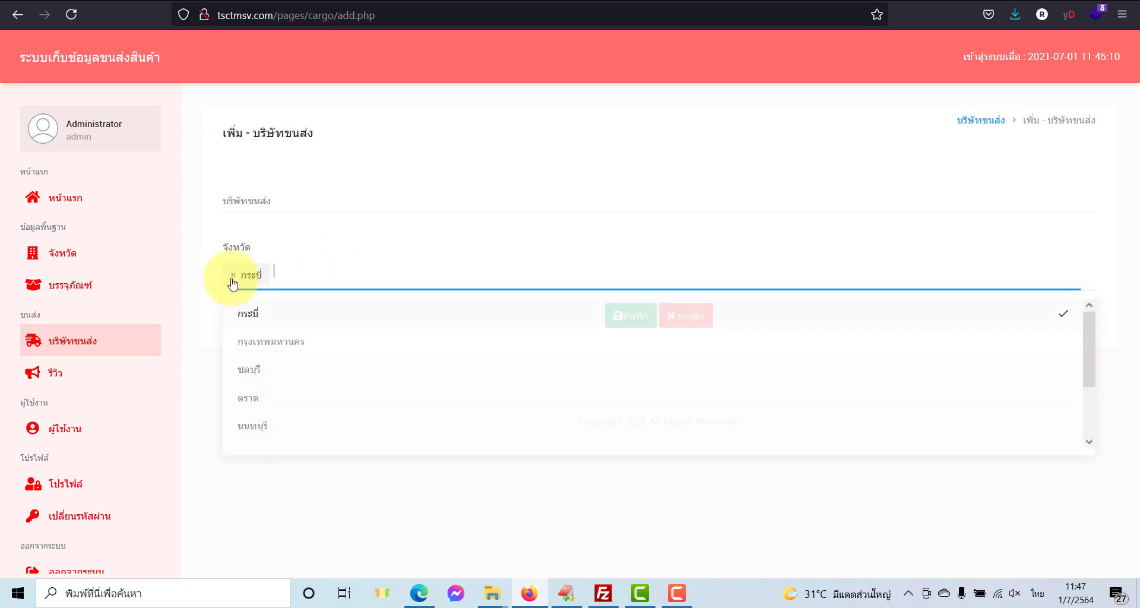
click(224, 275)
click(234, 276)
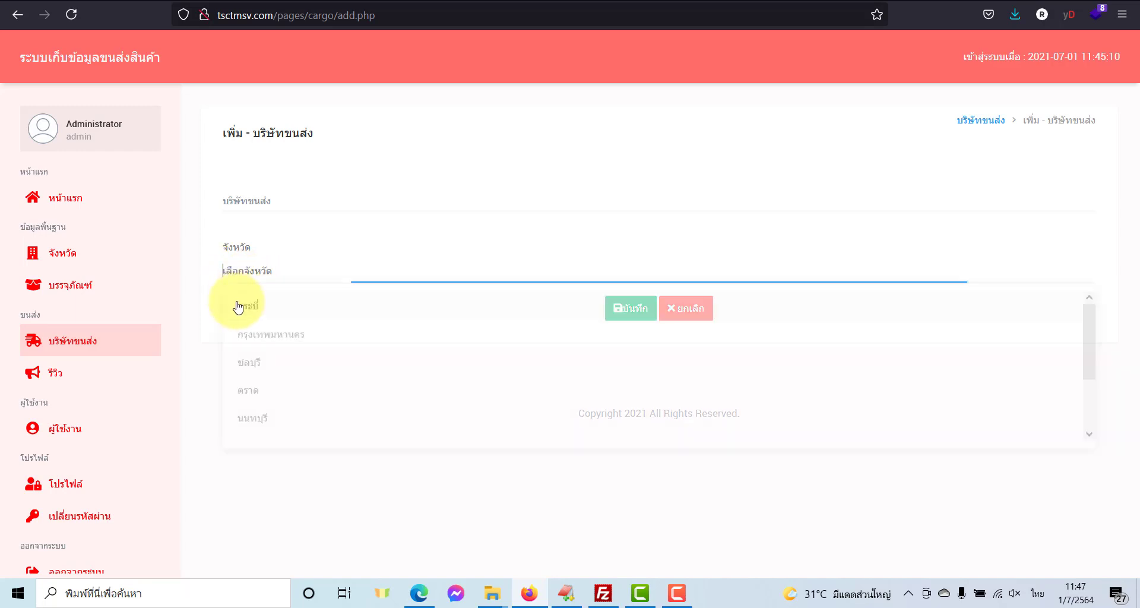
Name the new transport company ไปรษณีย์ไทย EMS and assign it the provinces กระบี่, กรุงเทพมหานคร and ชลบุรี
click(266, 205)
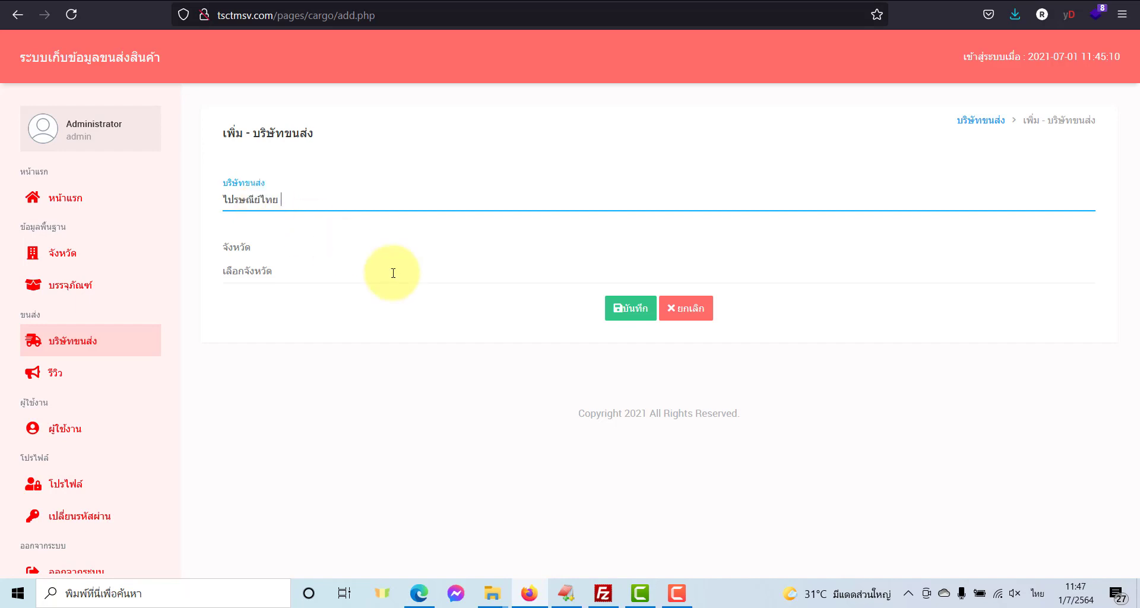
text(EMS)
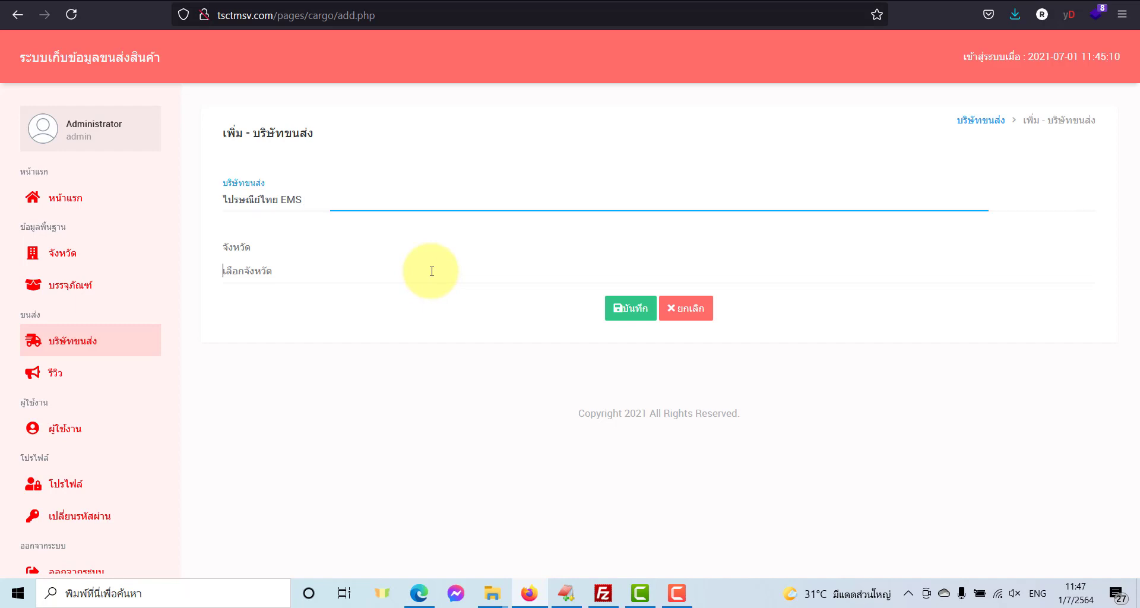
click(431, 271)
click(360, 309)
click(326, 277)
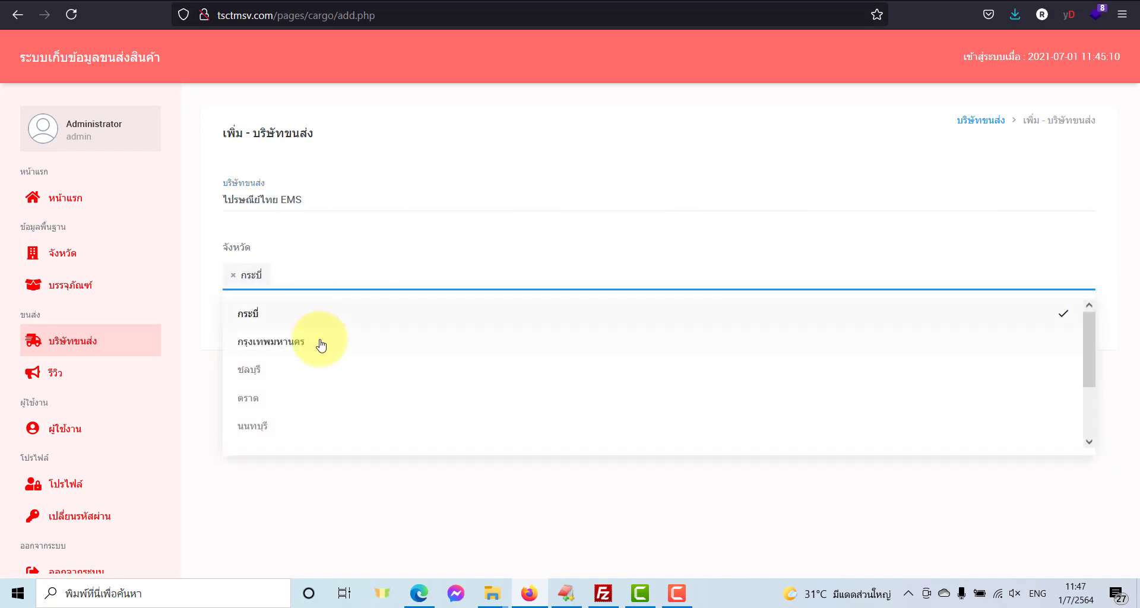
click(323, 341)
click(416, 274)
click(356, 373)
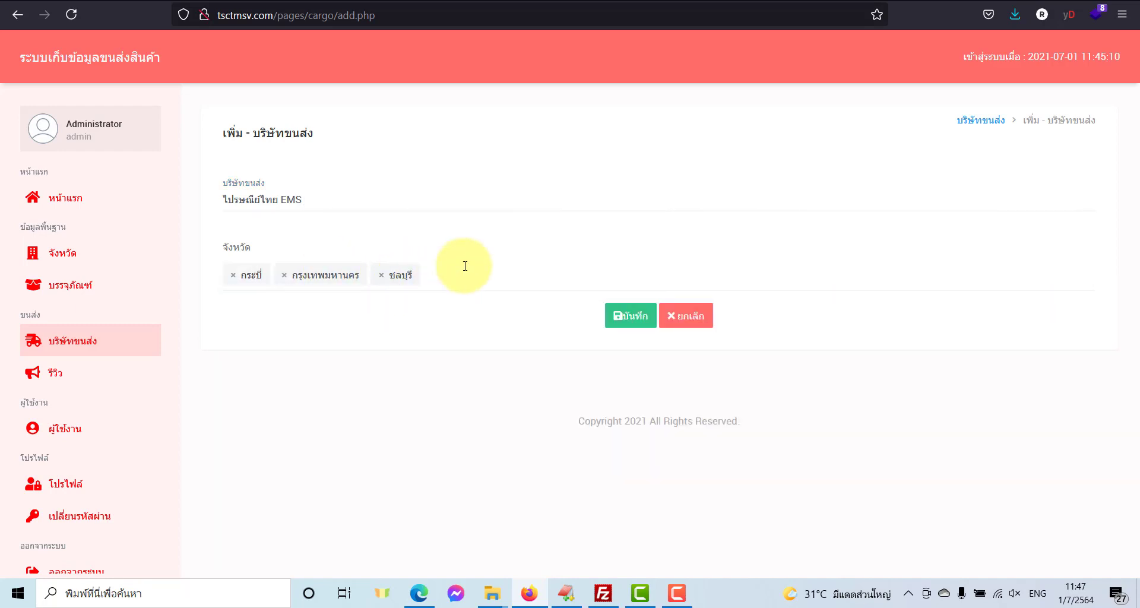
Add the provinces ตราด, นนทบุรี, ระยอง, ราชบุรี and สงขลา to the new transport company
click(460, 271)
click(365, 399)
click(509, 274)
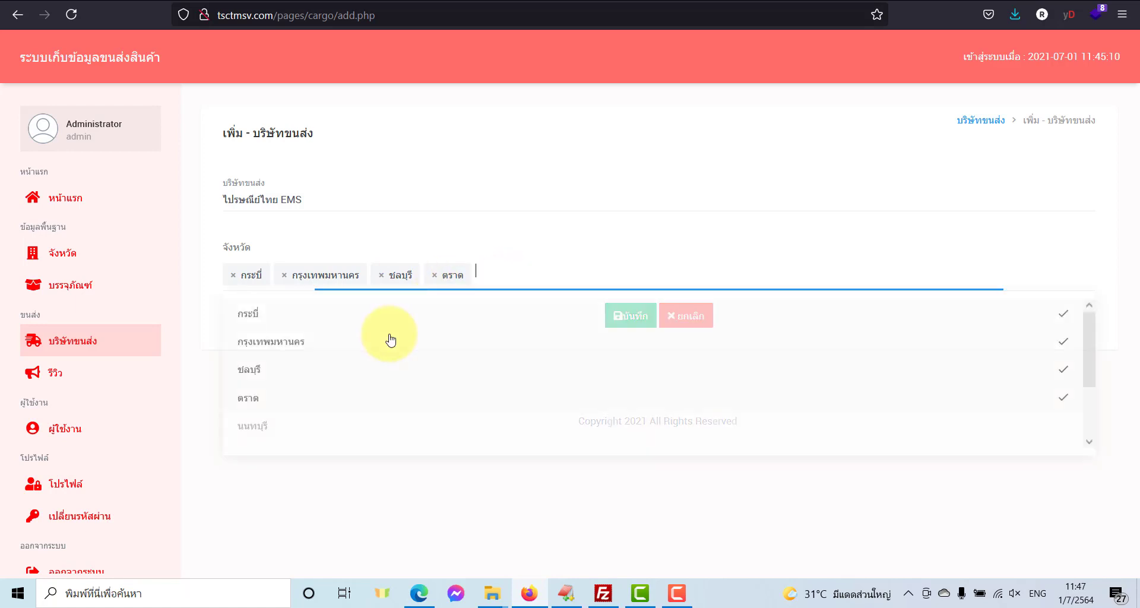
click(344, 425)
click(568, 270)
scroll(595, 377, down, 3)
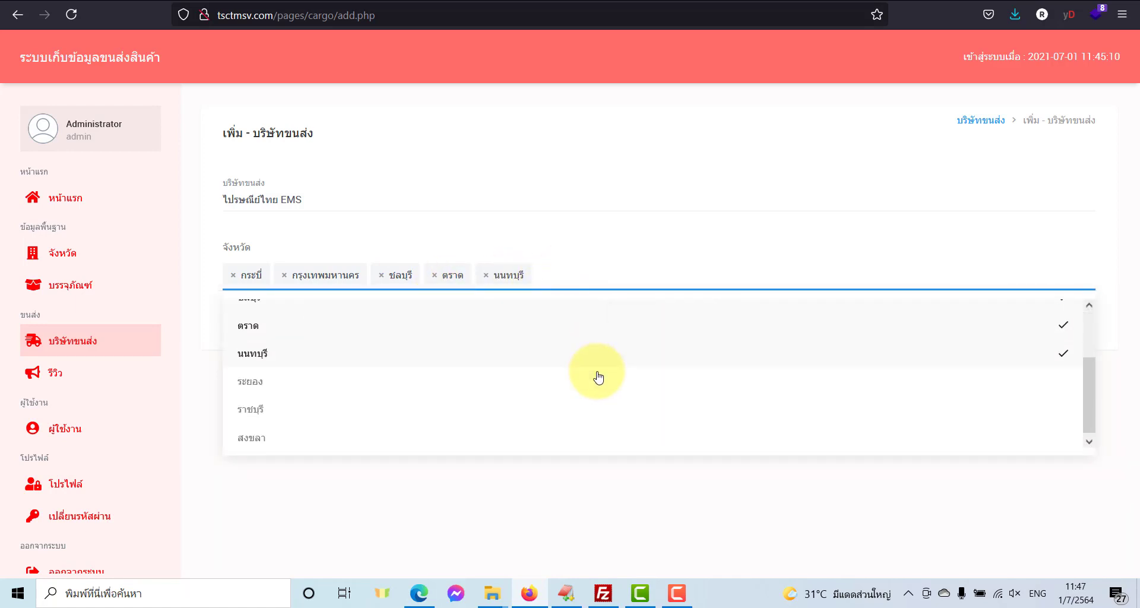
click(484, 387)
click(634, 275)
scroll(476, 385, down, 3)
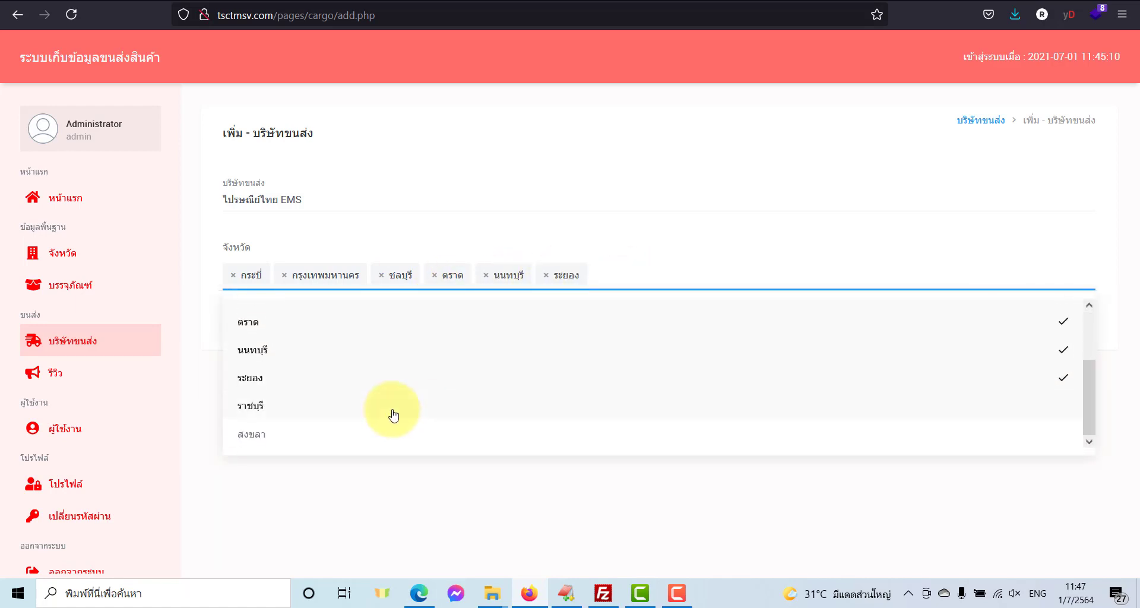
click(395, 410)
click(659, 273)
scroll(429, 414, down, 2)
click(386, 431)
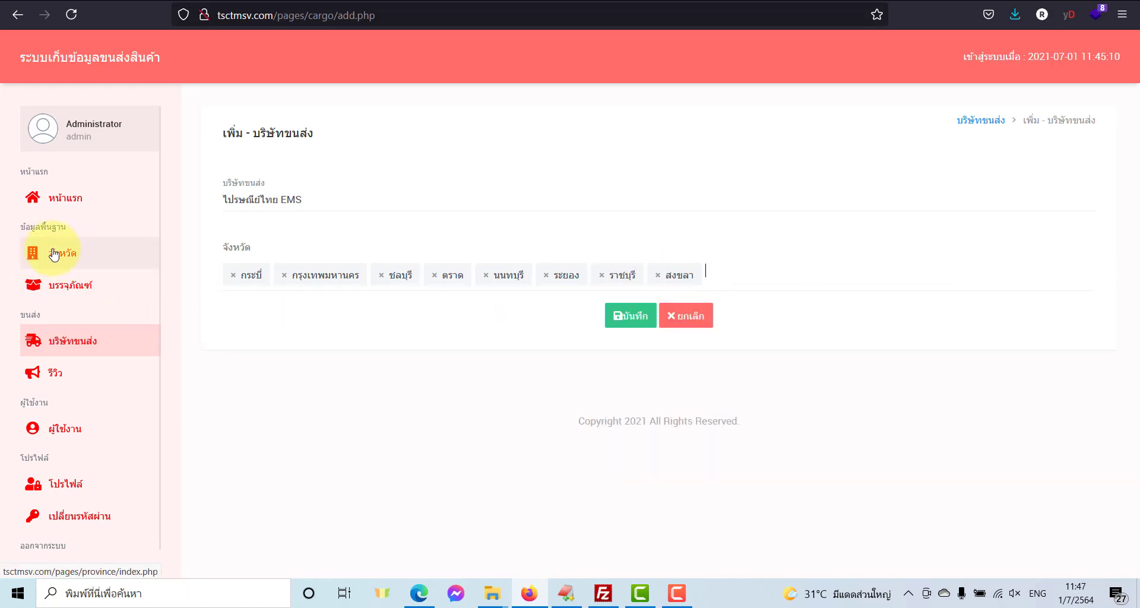
Save the new transport company, acknowledge the confirmation and reload the company list to check for it
click(746, 280)
scroll(775, 446, down, 3)
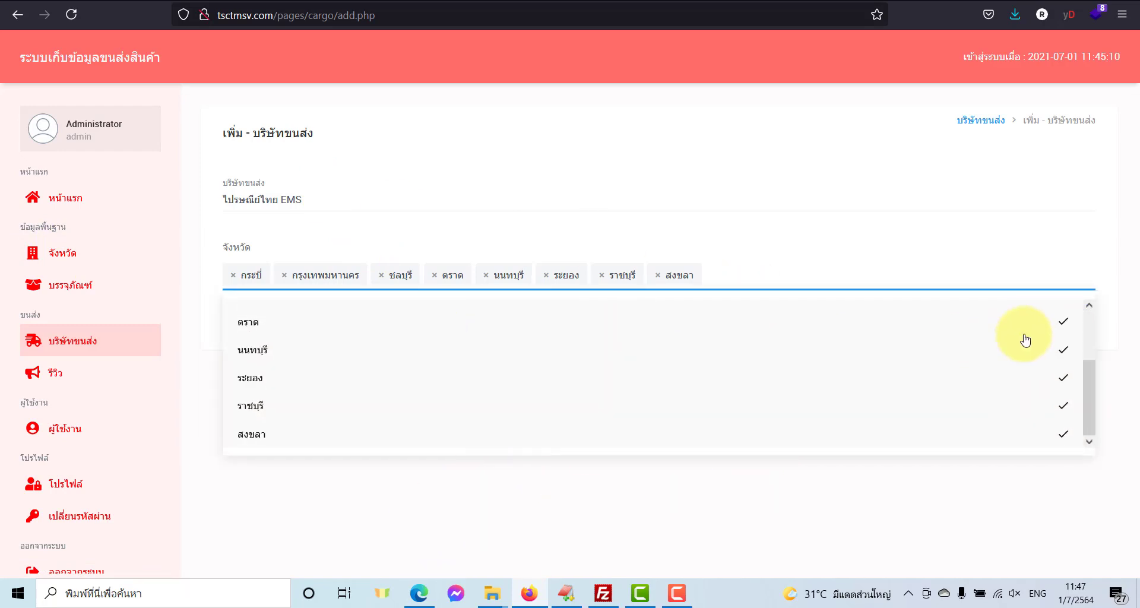
click(1059, 236)
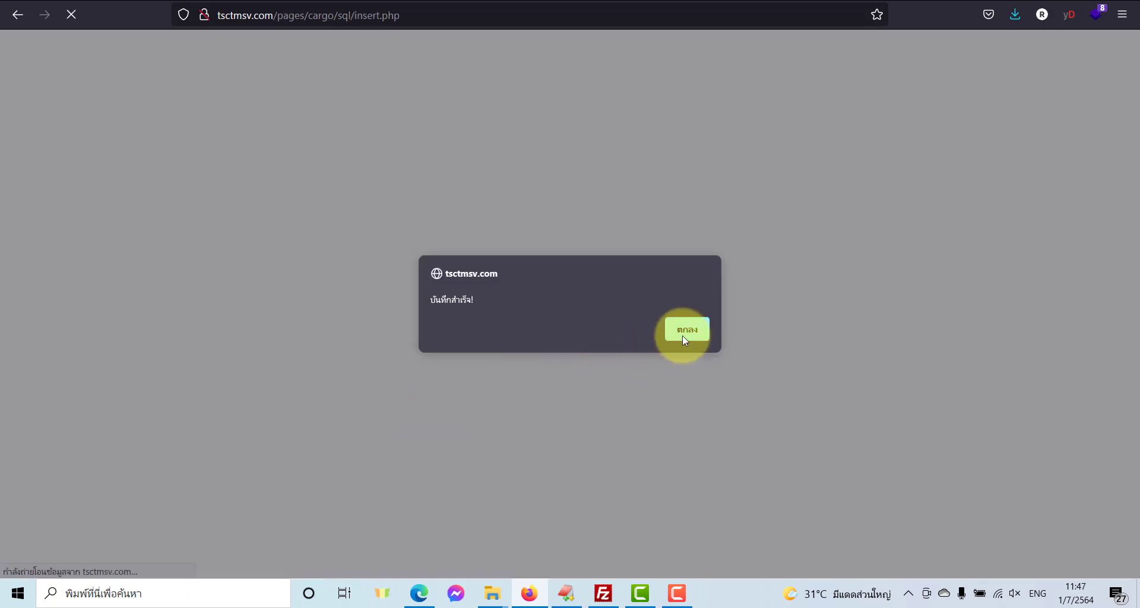
click(683, 336)
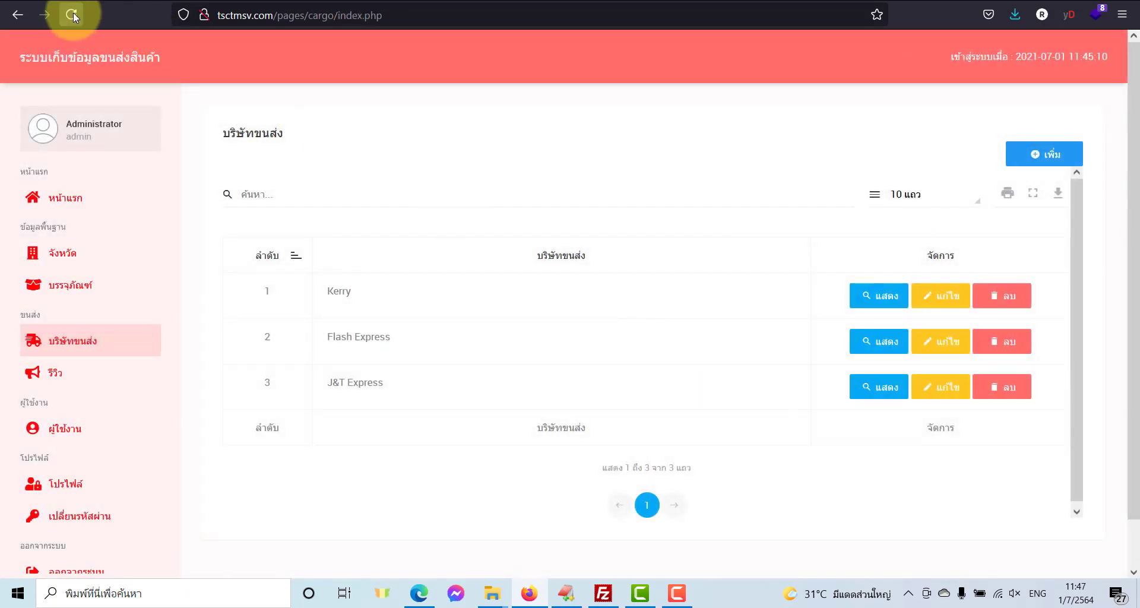
click(72, 14)
drag(365, 428, 421, 425)
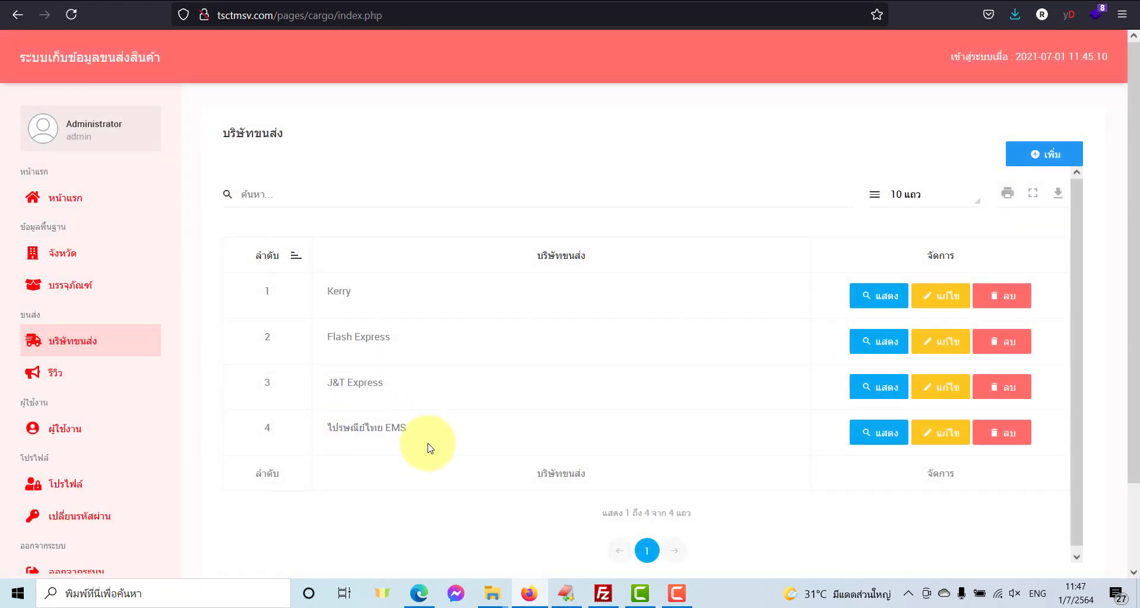
Edit the transport company Kerry to add the province ตราด, save the change and acknowledge the confirmation
double_click(339, 293)
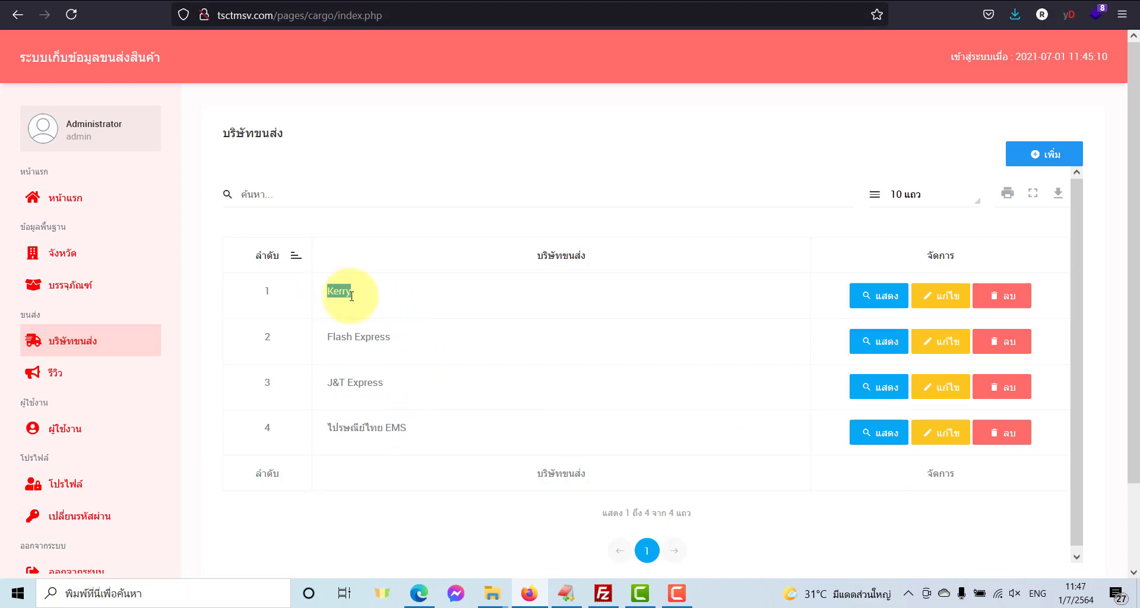
click(947, 305)
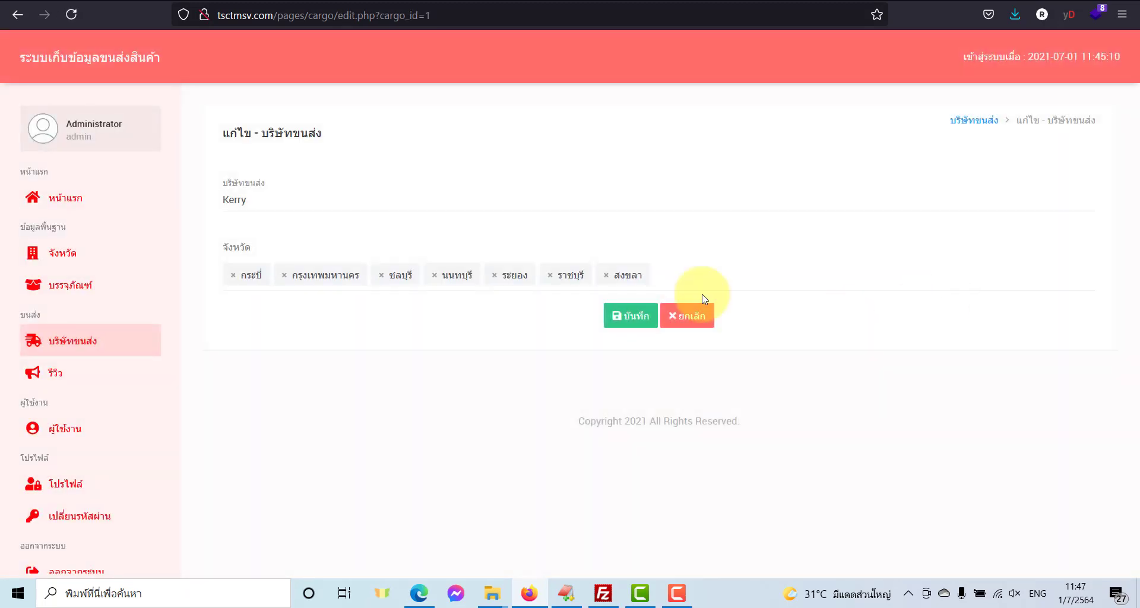
click(662, 279)
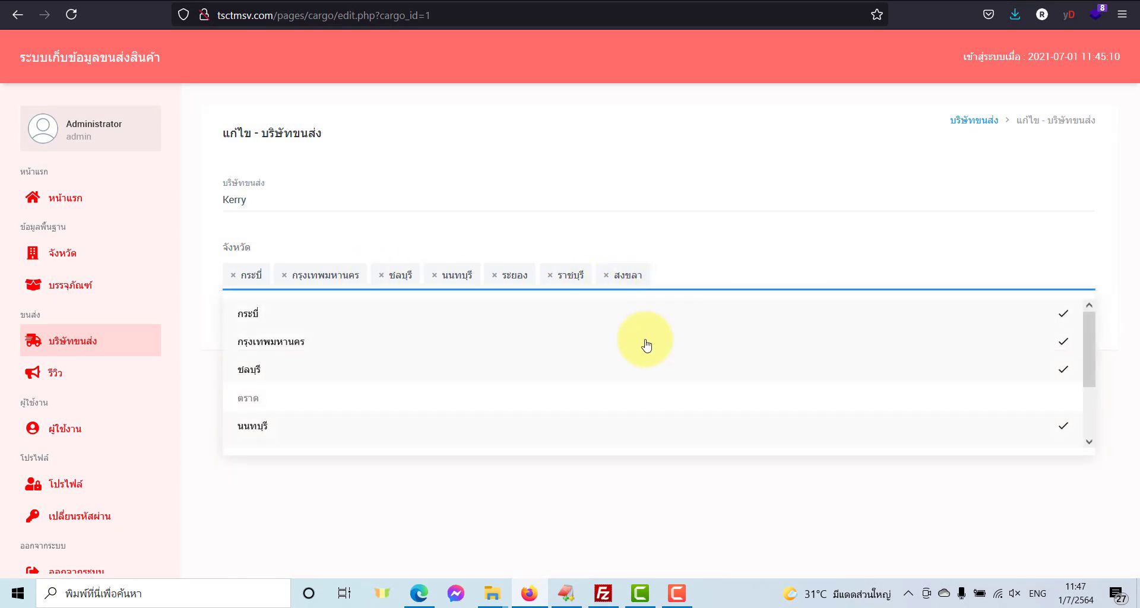
scroll(594, 357, down, 2)
scroll(287, 387, up, 2)
click(272, 403)
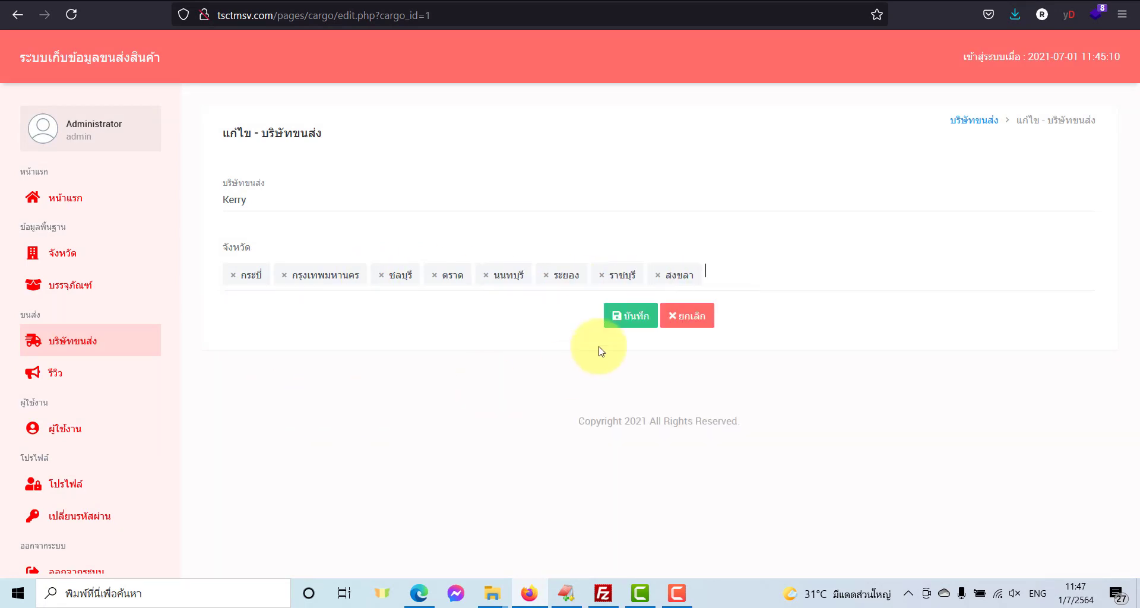
click(628, 319)
click(678, 334)
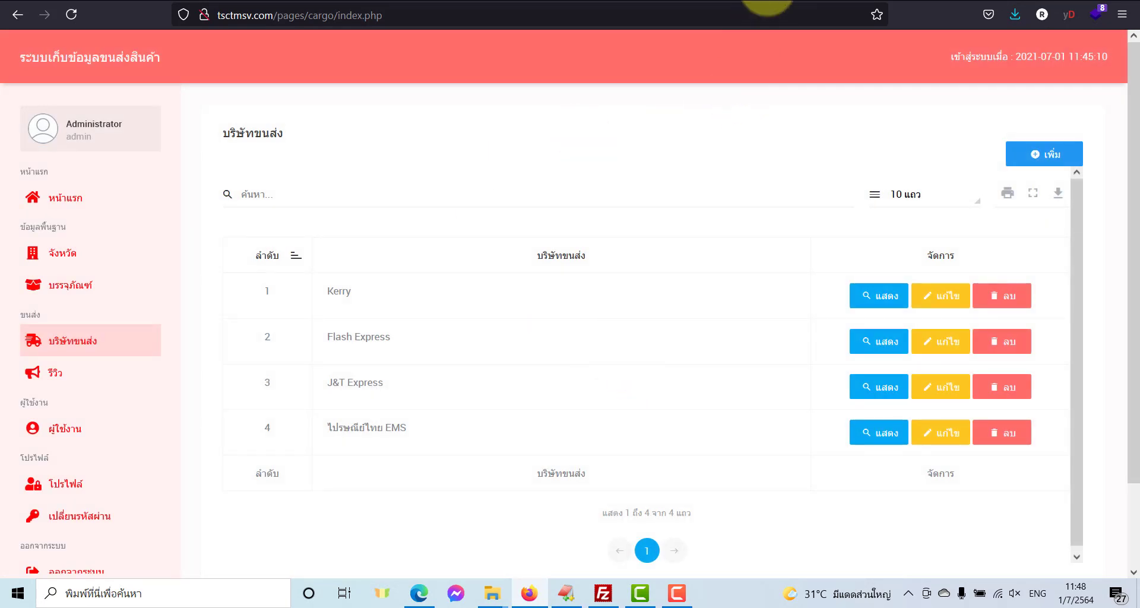
Open Kerry's details from the public company list and reload the page to check its provinces
click(755, 4)
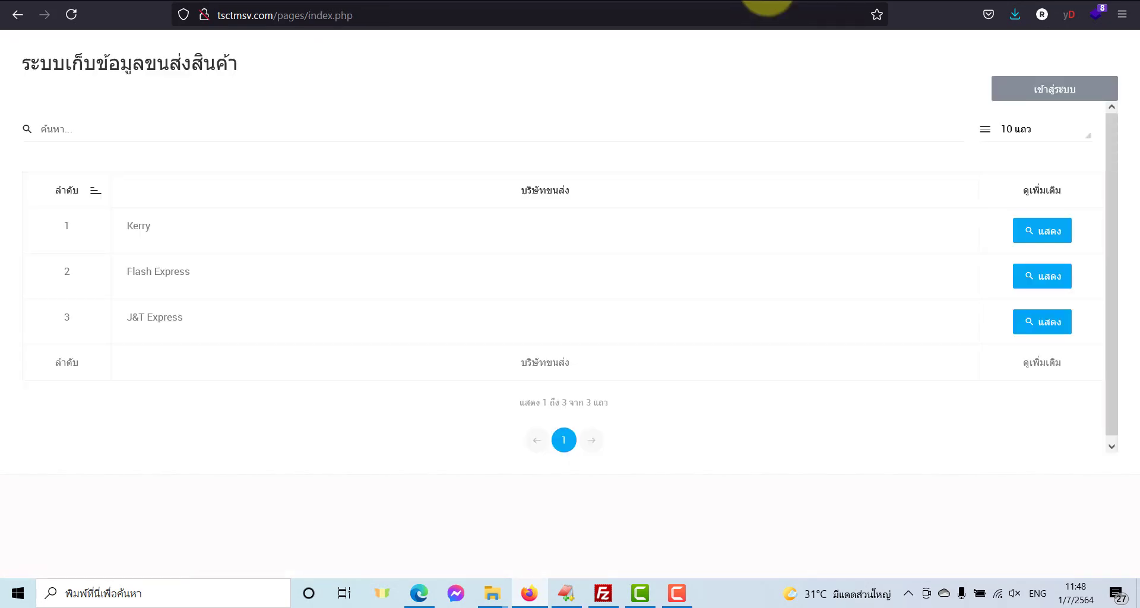
double_click(142, 226)
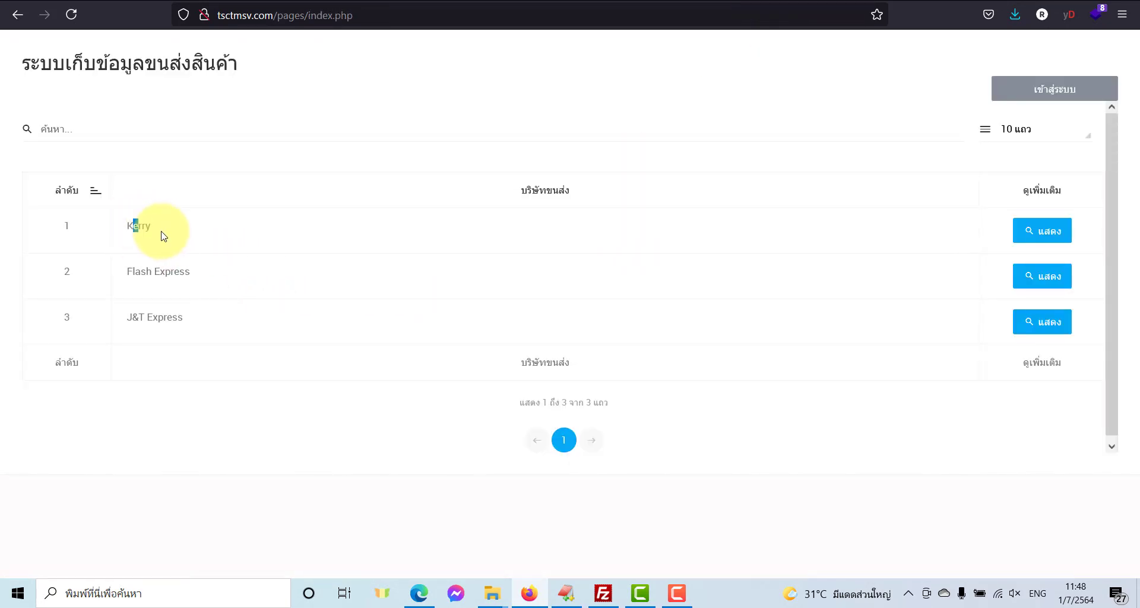
click(1063, 232)
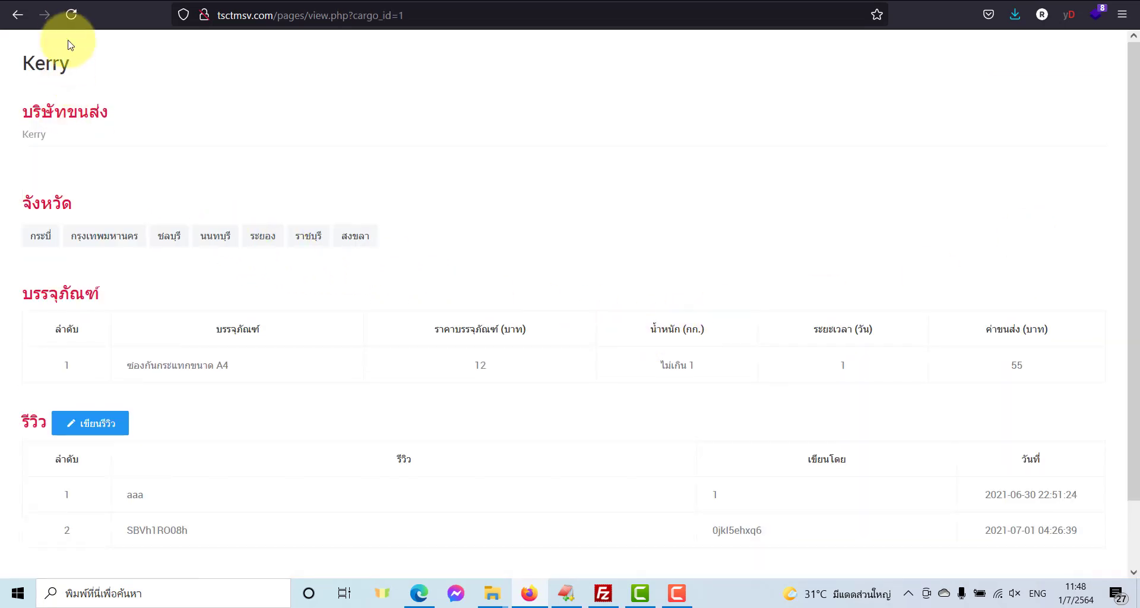
click(71, 23)
click(71, 23)
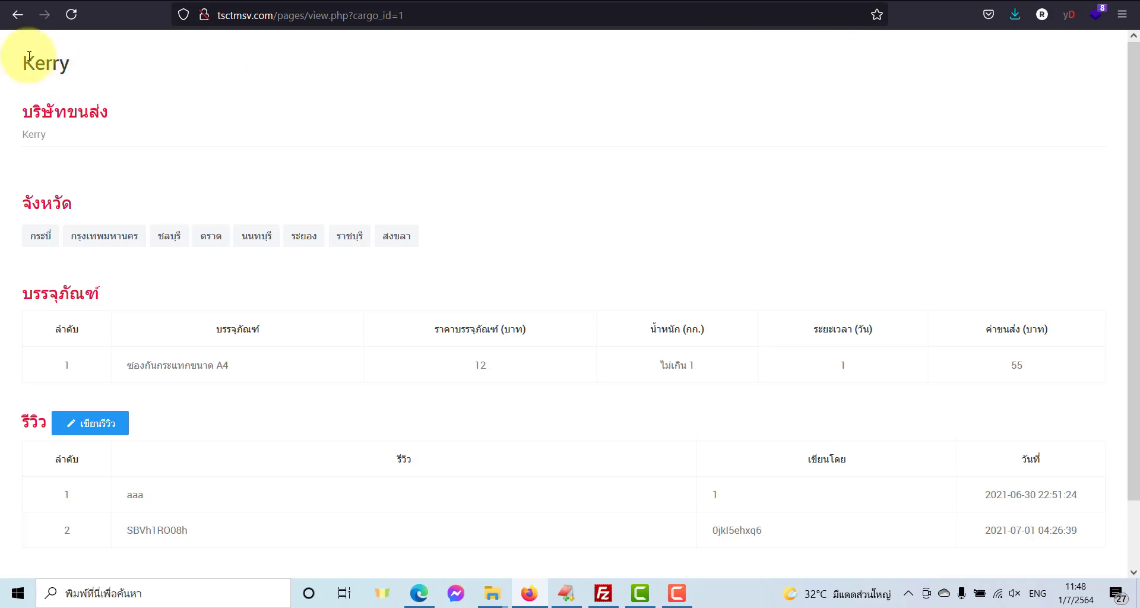
Go back from Kerry's details to the public company list and reopen the administrator's transport company list (บริษัทขนส่ง)
scroll(544, 515, down, 2)
click(545, 514)
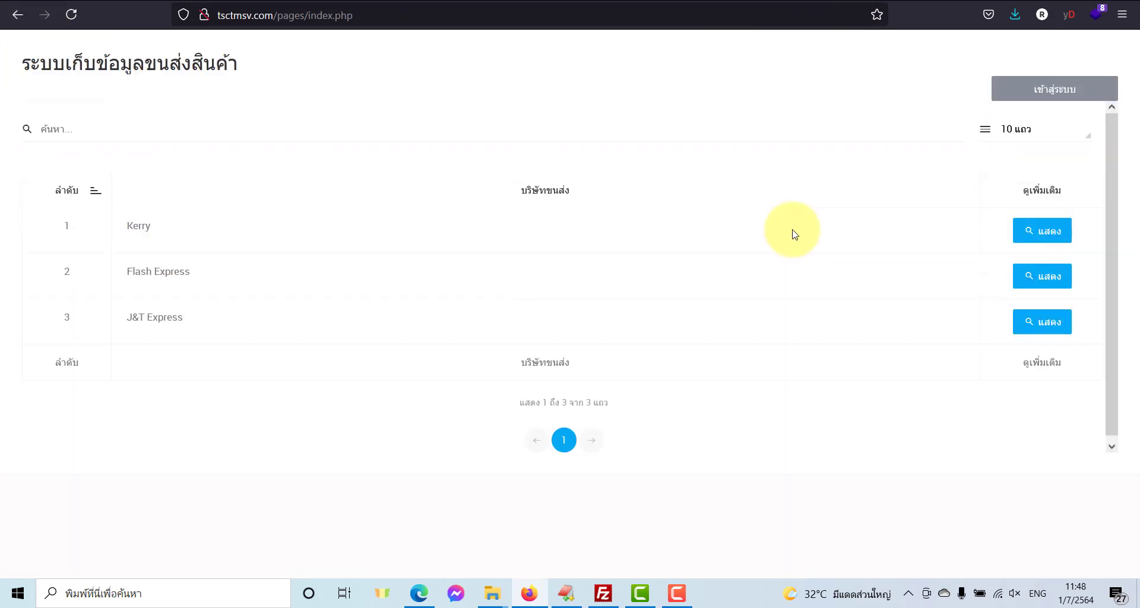
key(alt+Left)
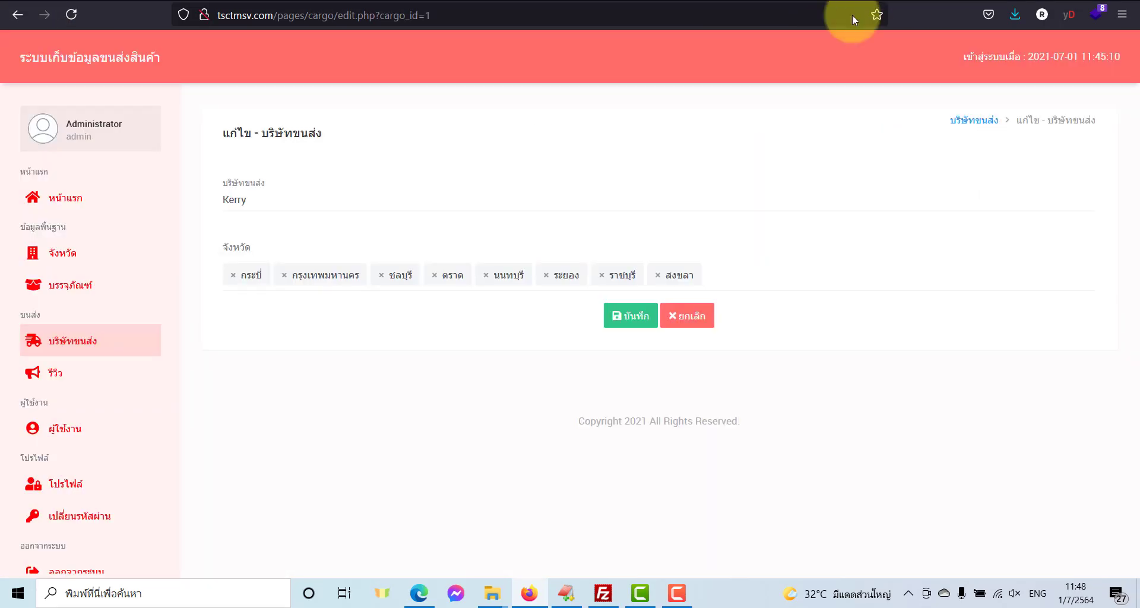
click(92, 342)
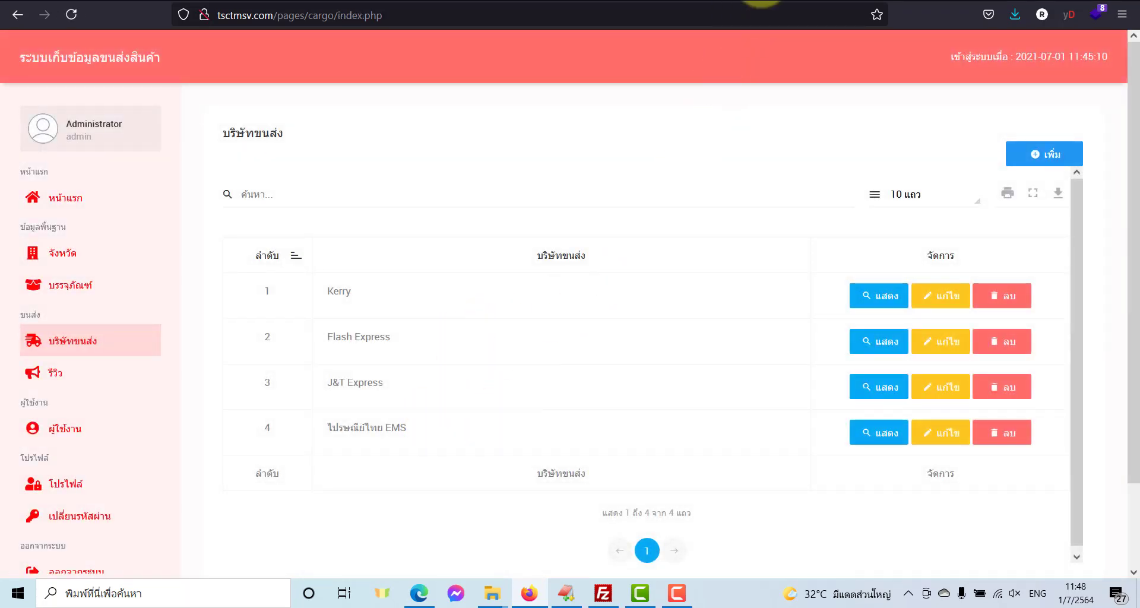
Reload the public company list and check it for the newly added ไปรษณีย์ไทย EMS
key(alt+Left)
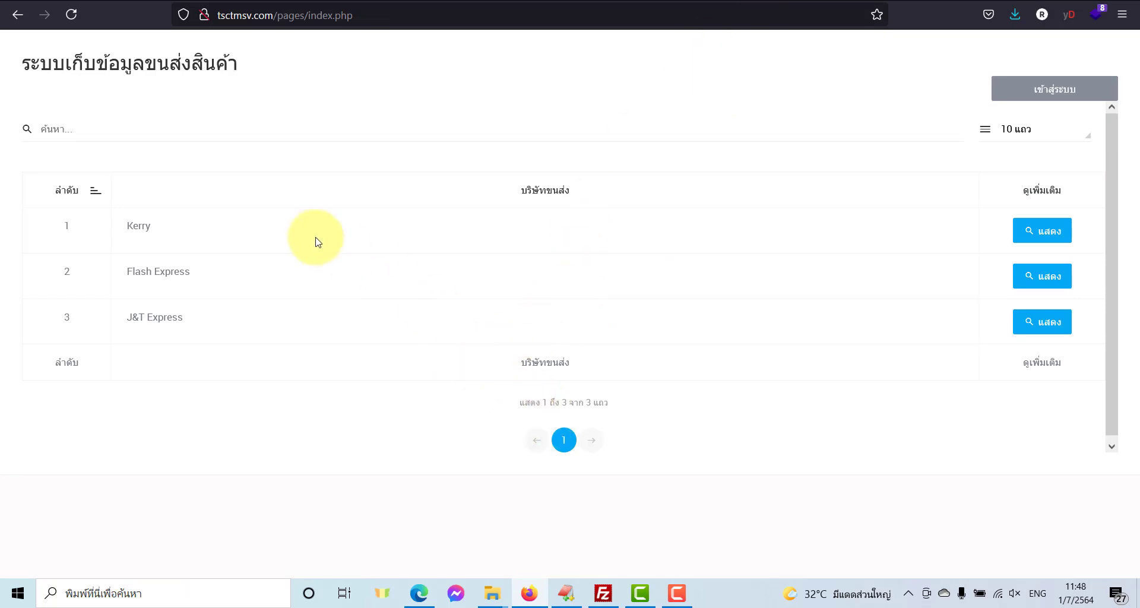
key(F5)
drag(155, 364, 230, 374)
click(143, 377)
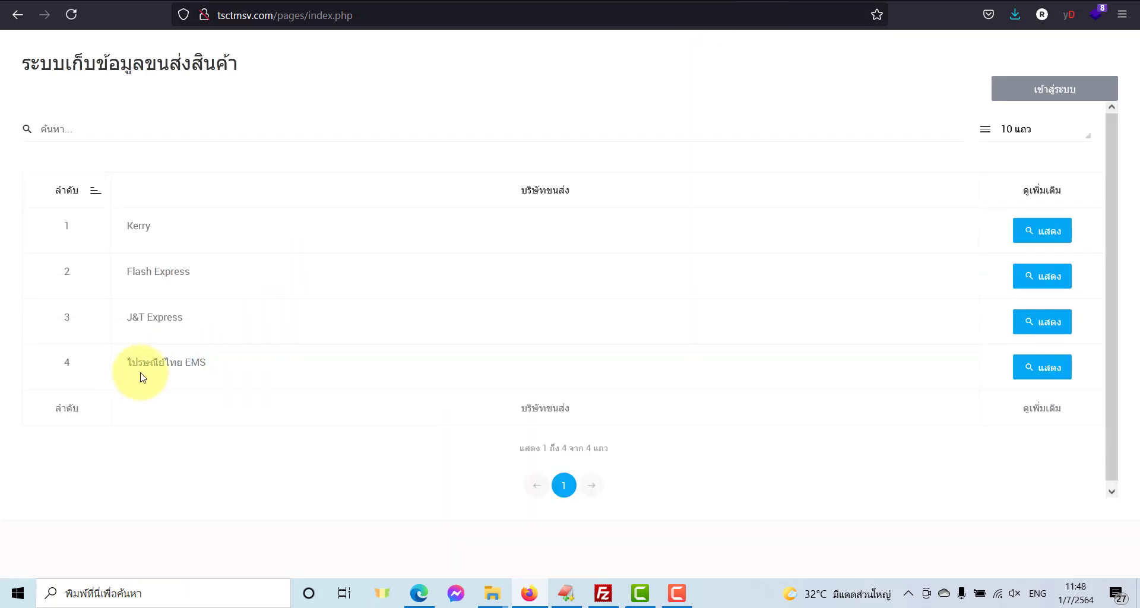
Open the details of ไปรษณีย์ไทย EMS from the public company list, check its provinces and return to the administrator's company list
drag(131, 368, 219, 382)
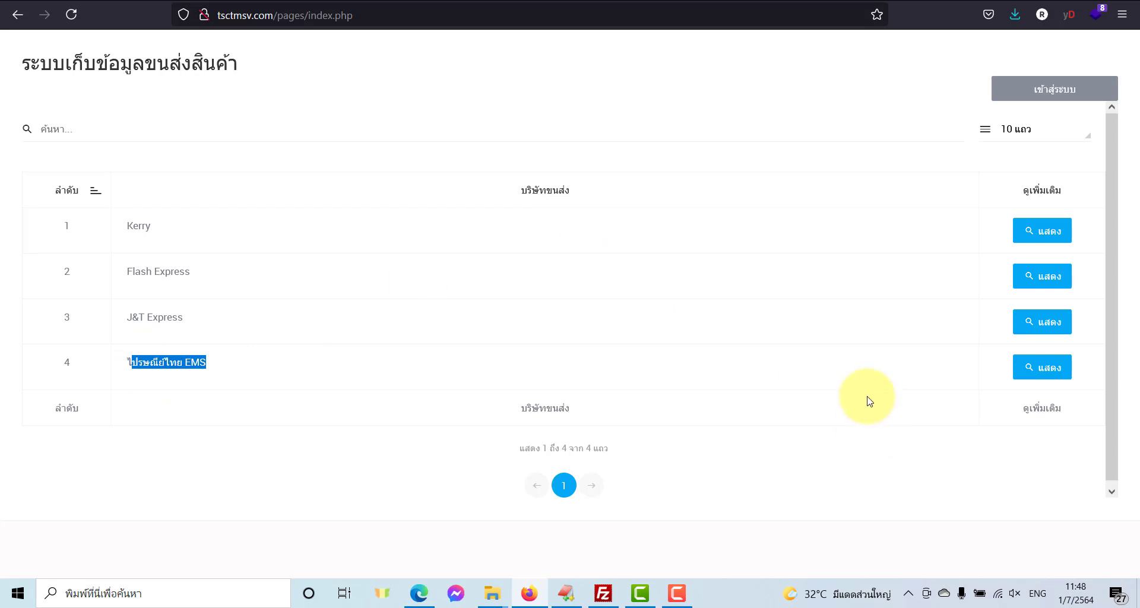
click(1062, 369)
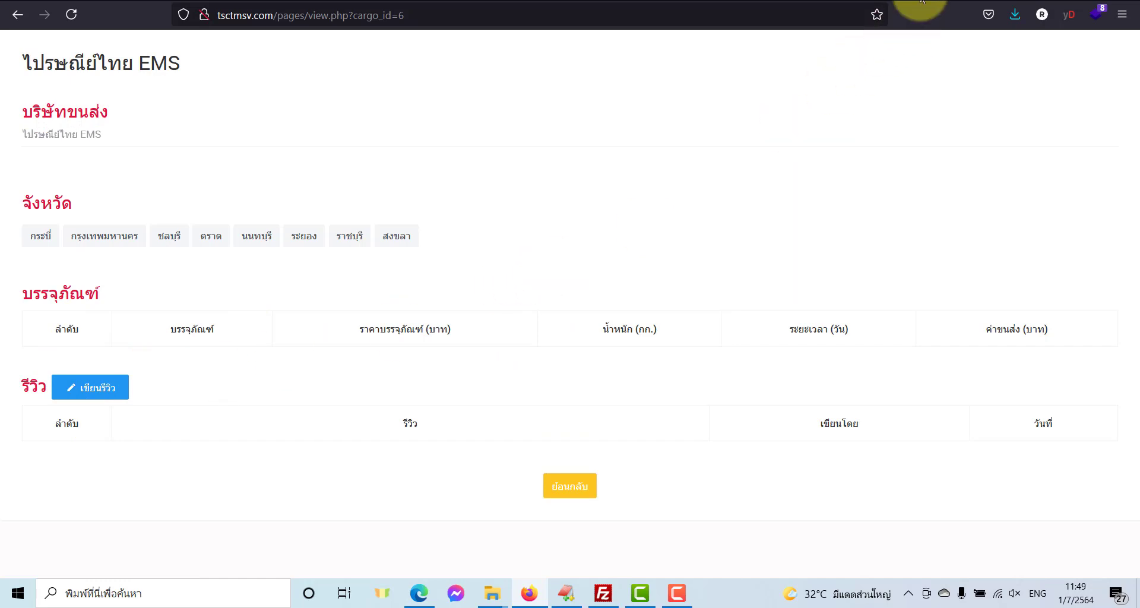
key(alt+Left)
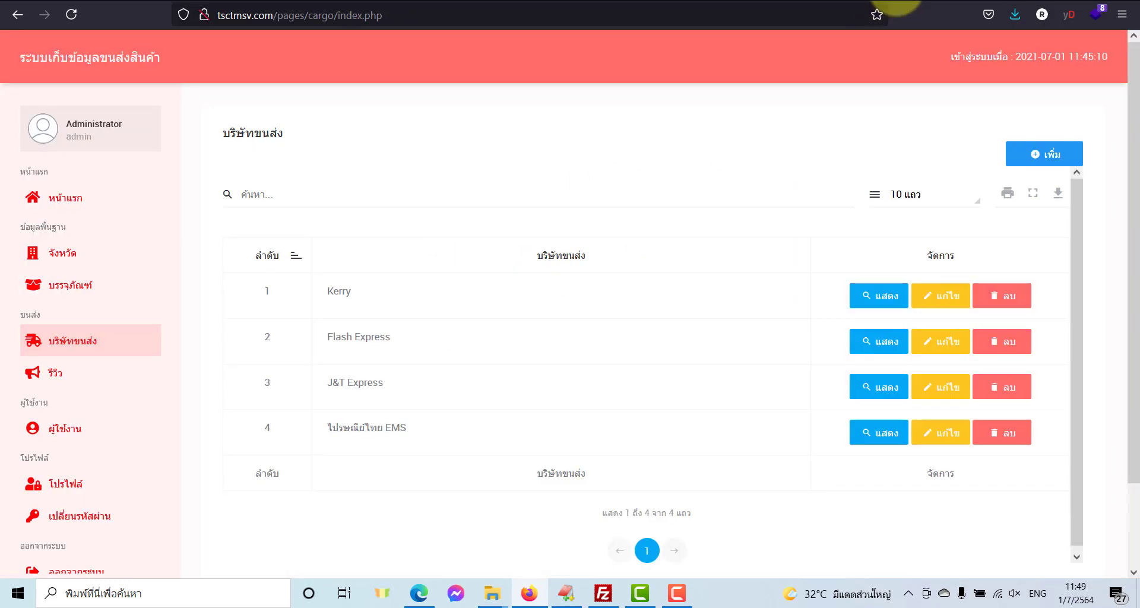
Start a new packaging record (บรรจุภัณฑ์) for the company ไปรษณีย์ไทย EMS and name it กล่องเล็ก
click(93, 287)
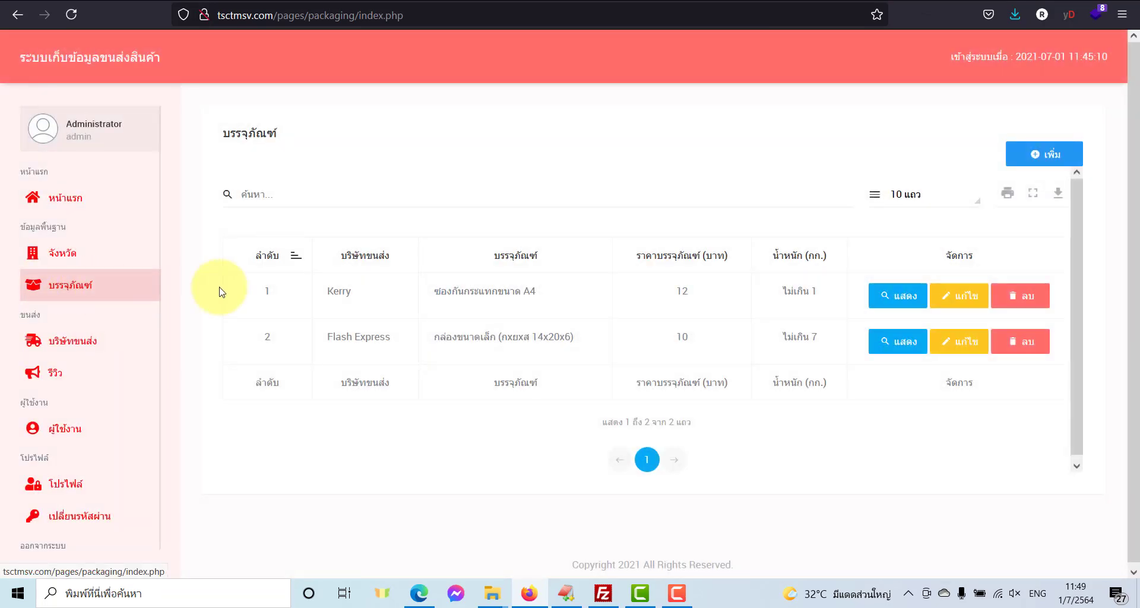
click(1044, 158)
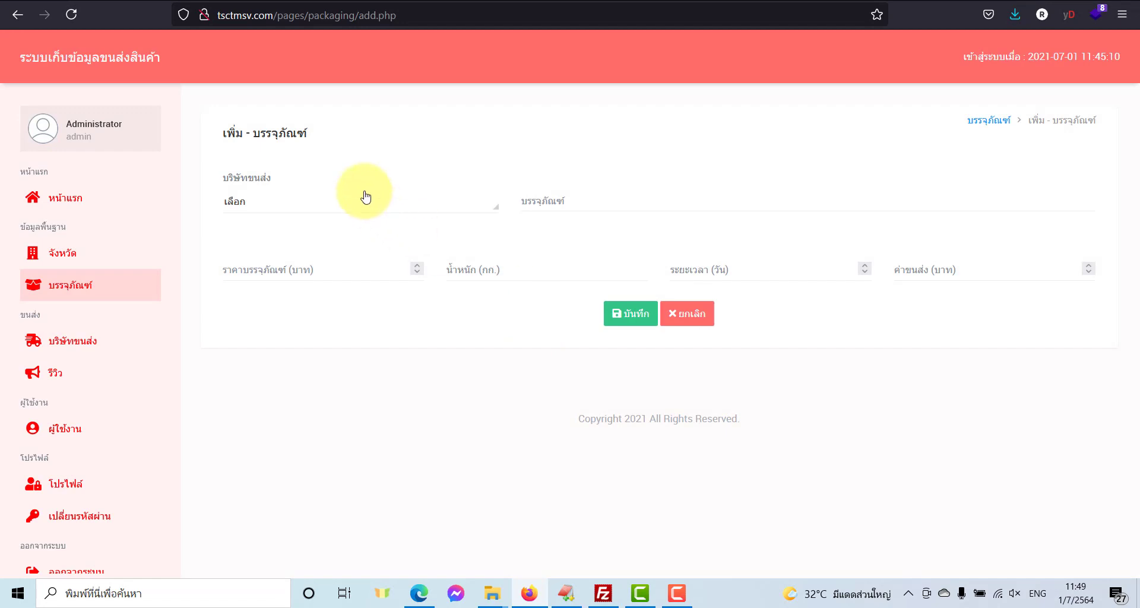
click(364, 202)
click(298, 387)
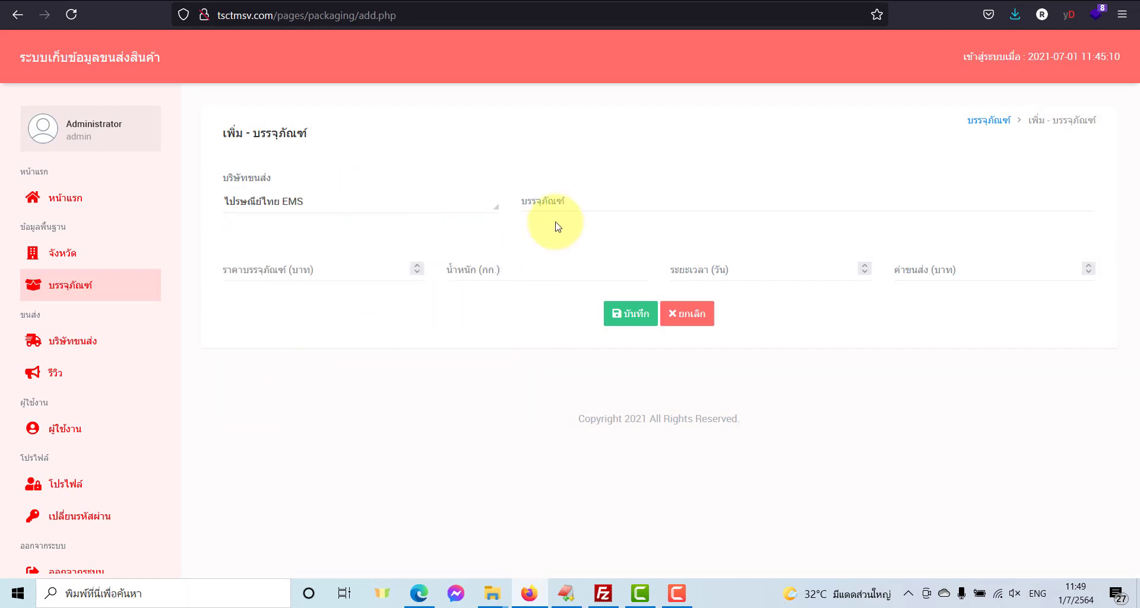
click(568, 196)
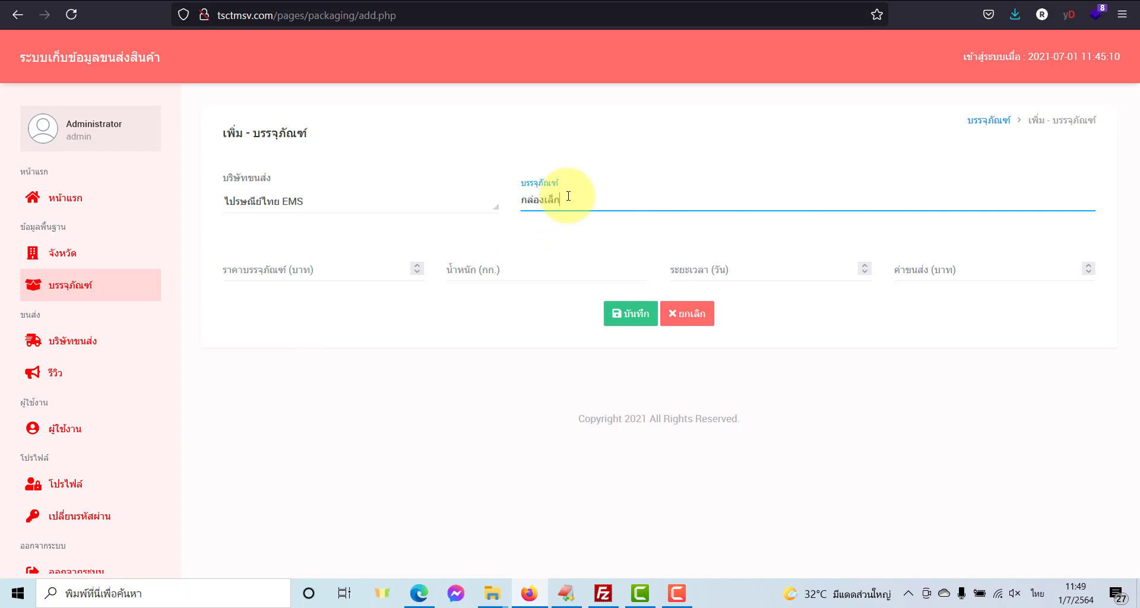
Set the packaging's price to 5 baht, weight to 1 kg, delivery time to 2 days and shipping fee to 50 baht
click(342, 276)
text(5)
click(472, 275)
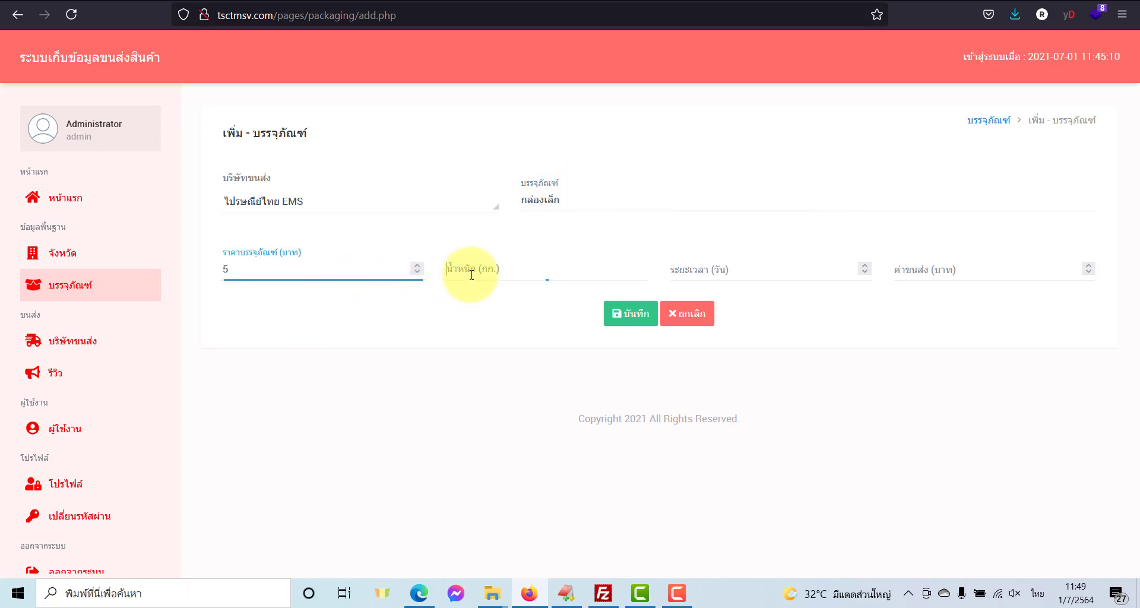
text(1)
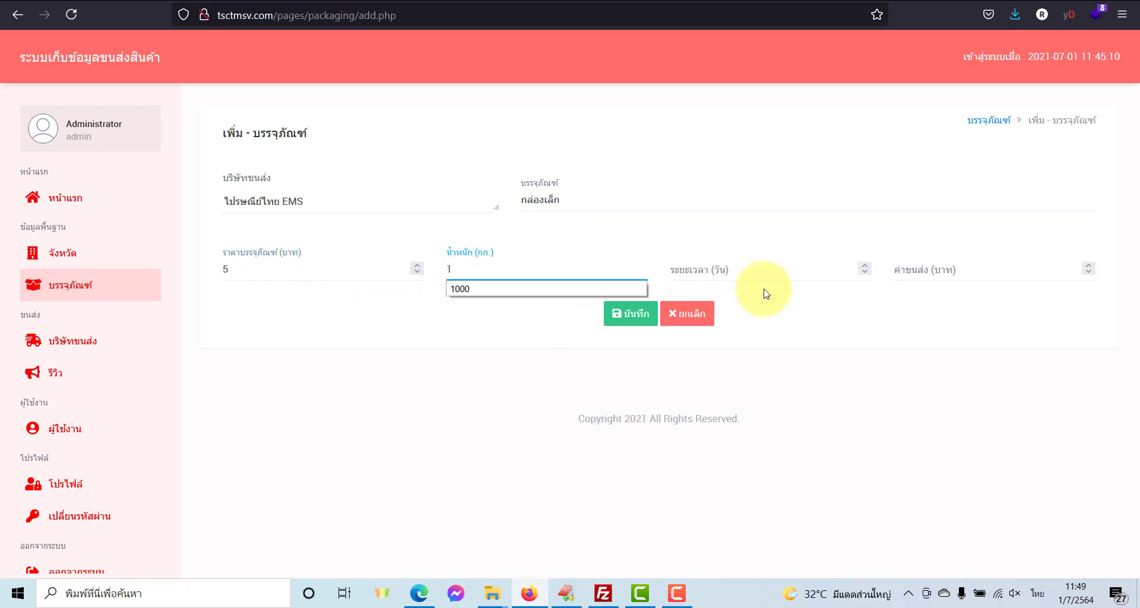
text(2)
click(920, 277)
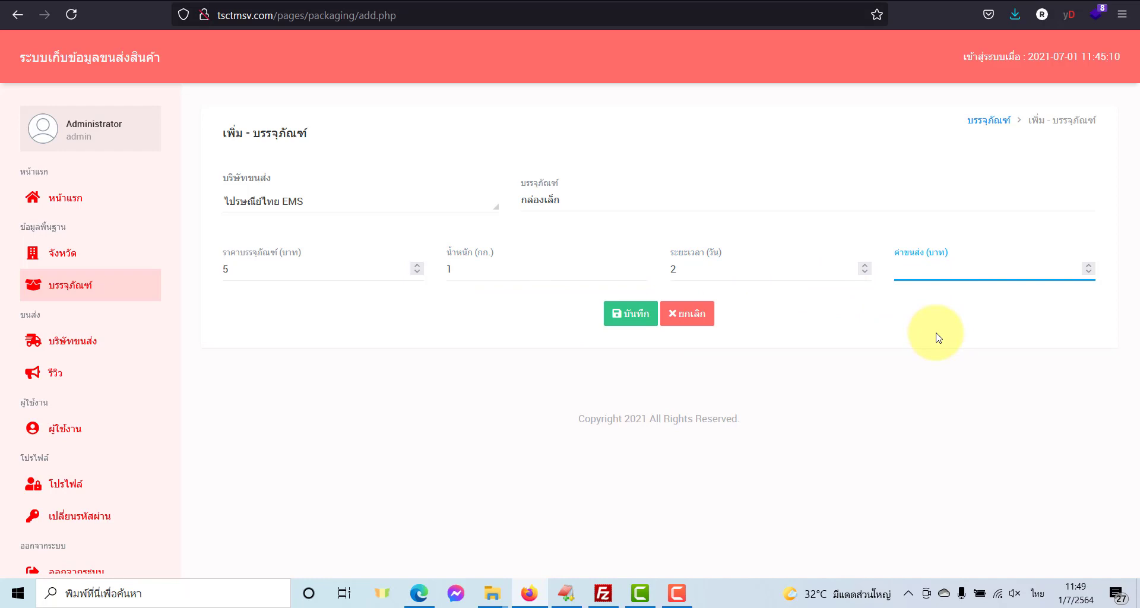
Save the new packaging record, acknowledge the confirmation and reload the packaging list to check the entry
click(632, 319)
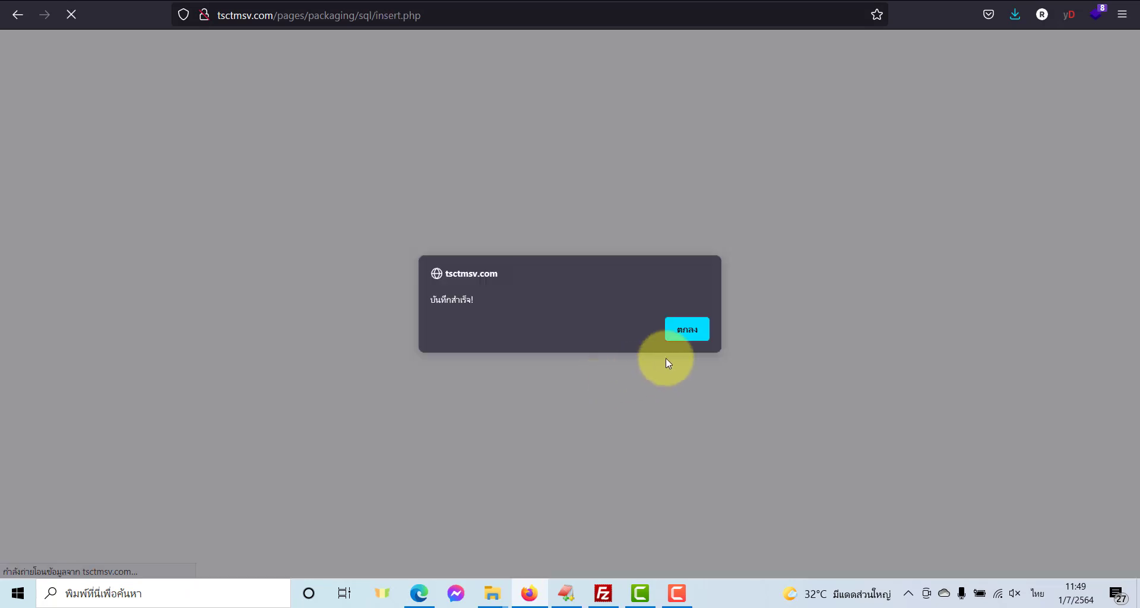
click(689, 331)
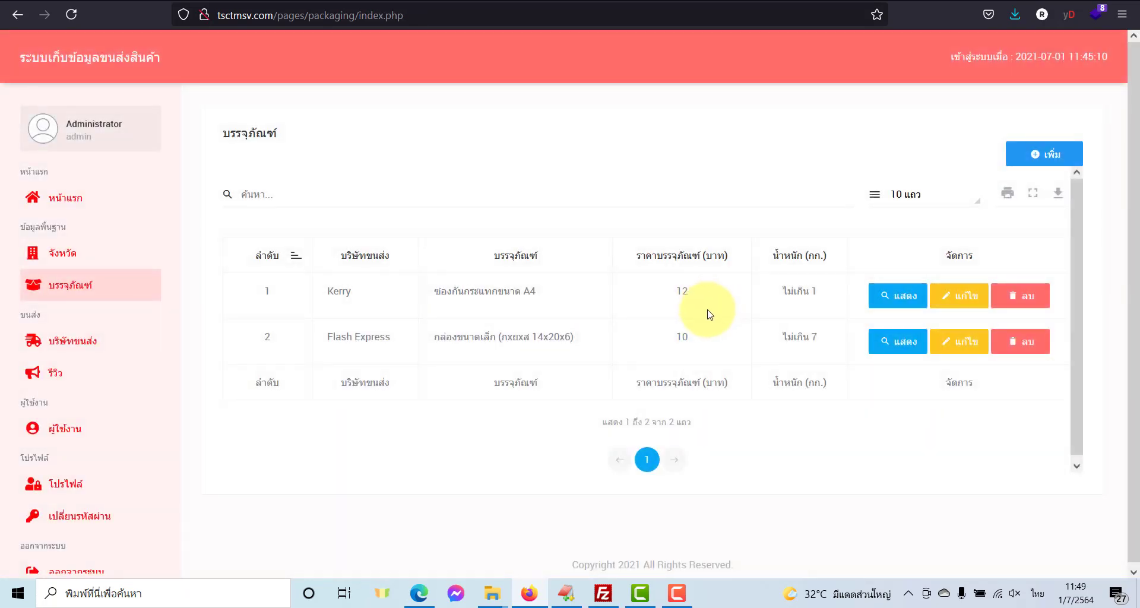
key(F5)
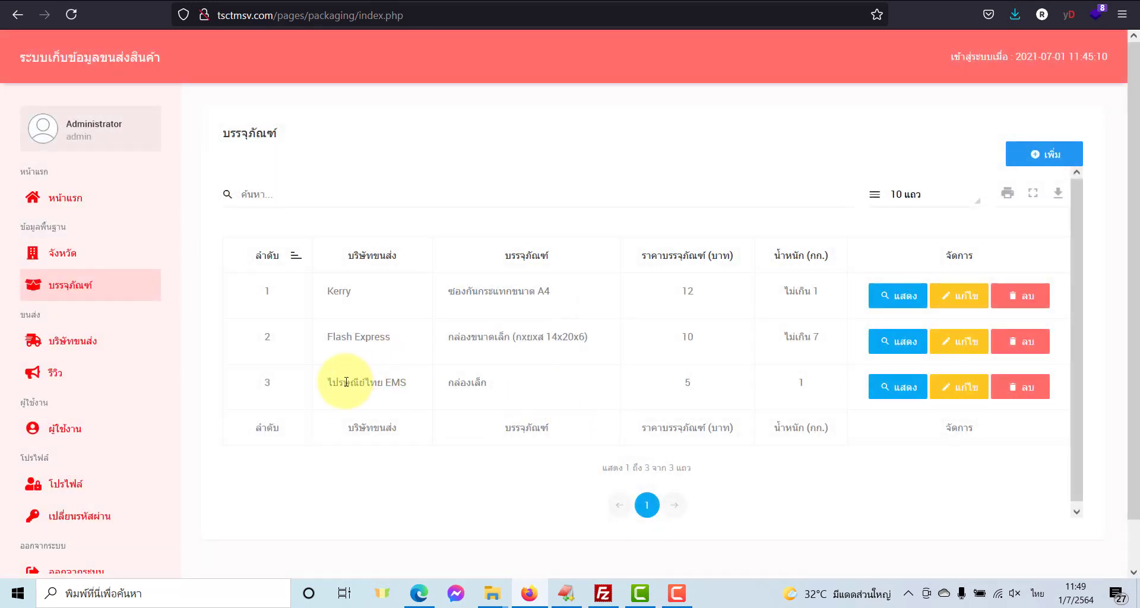
drag(346, 381, 820, 387)
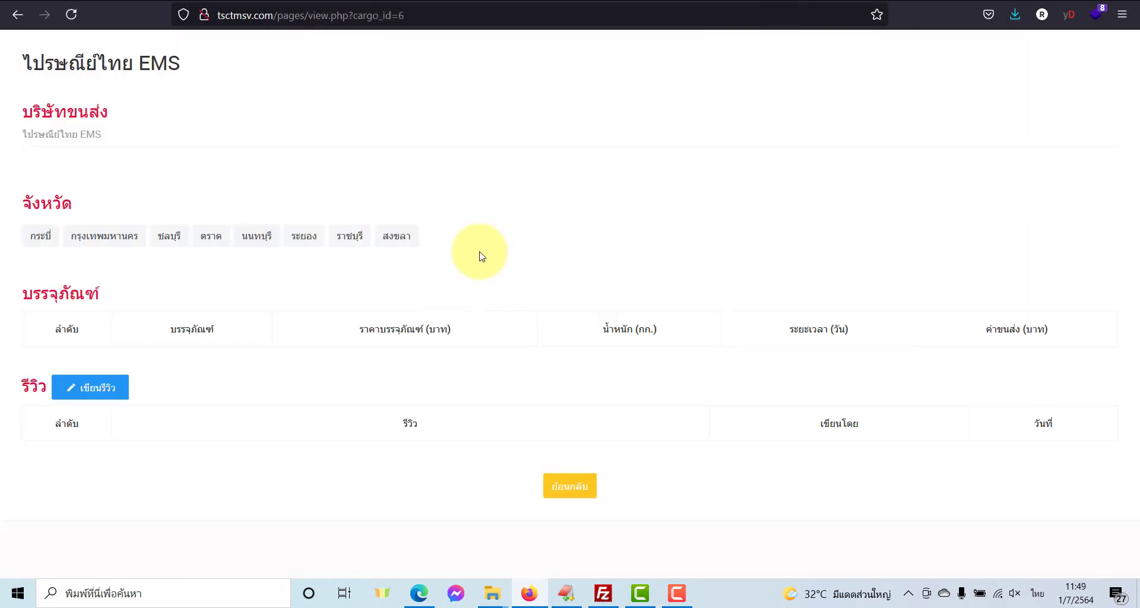
Reload the public details page of ไปรษณีย์ไทย EMS and check its packaging table for the new กล่องเล็ก entry
drag(35, 356, 316, 365)
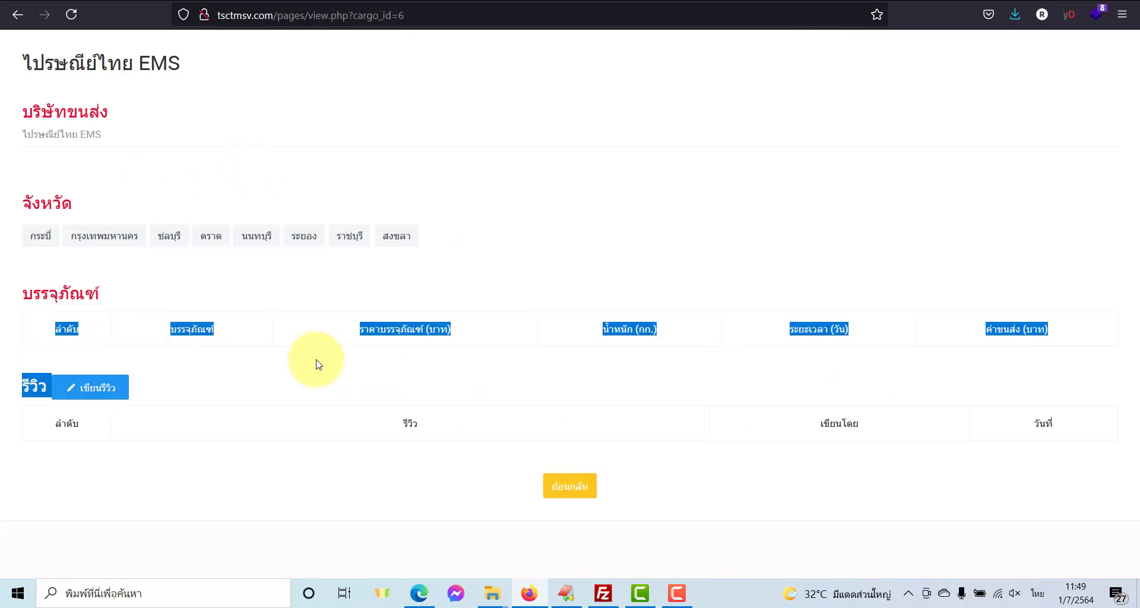
click(303, 382)
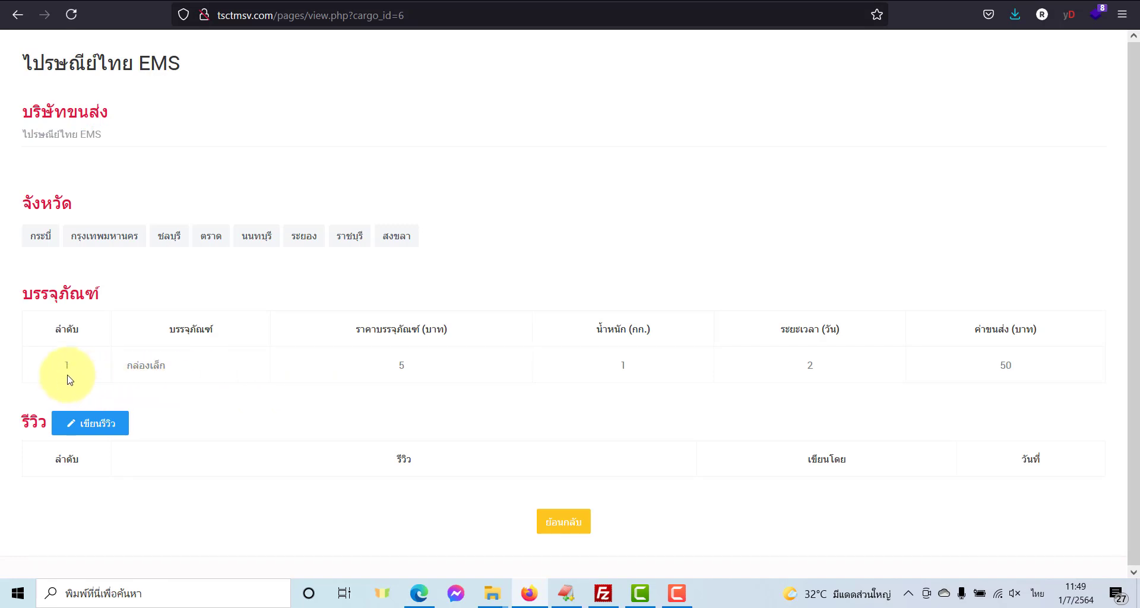
drag(62, 366, 983, 378)
click(984, 378)
drag(61, 368, 1100, 375)
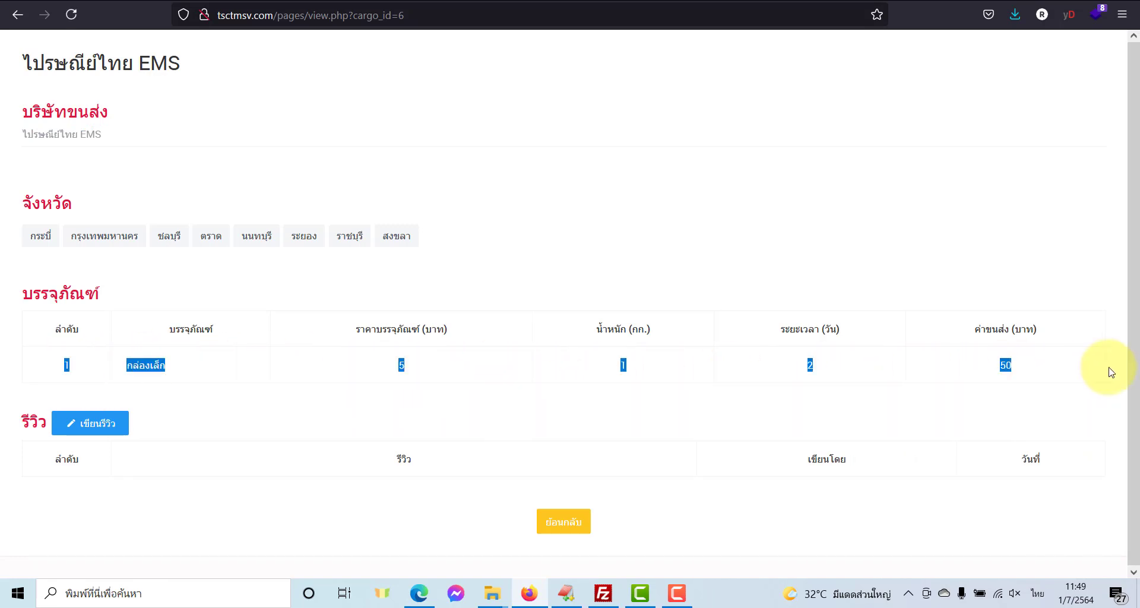
click(72, 434)
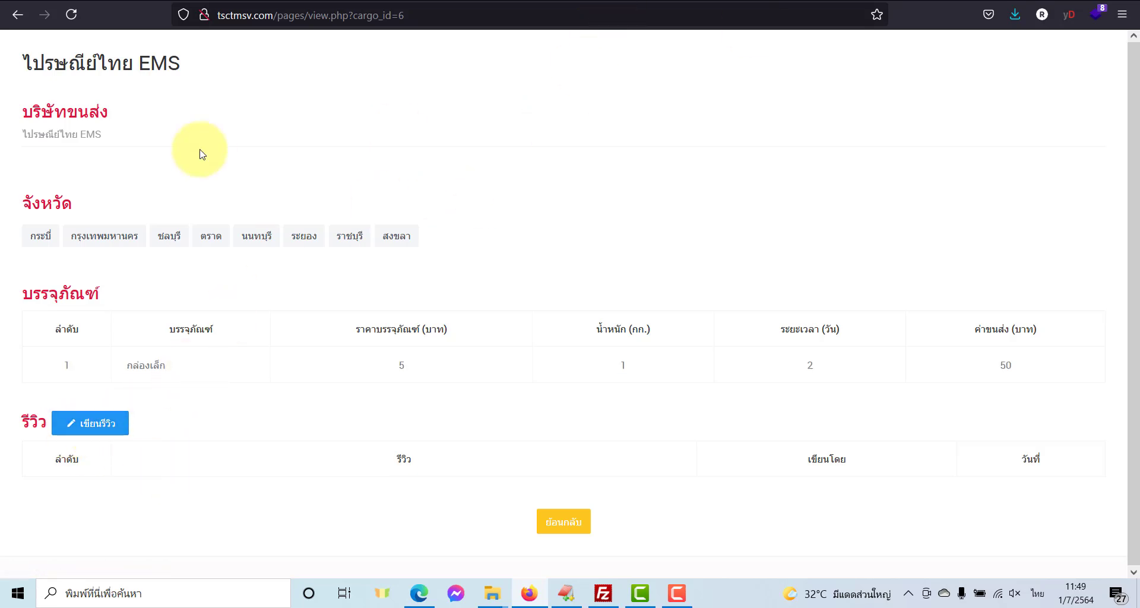
Go back from the company details to the public company list and switch to the administrator's packaging list
click(560, 522)
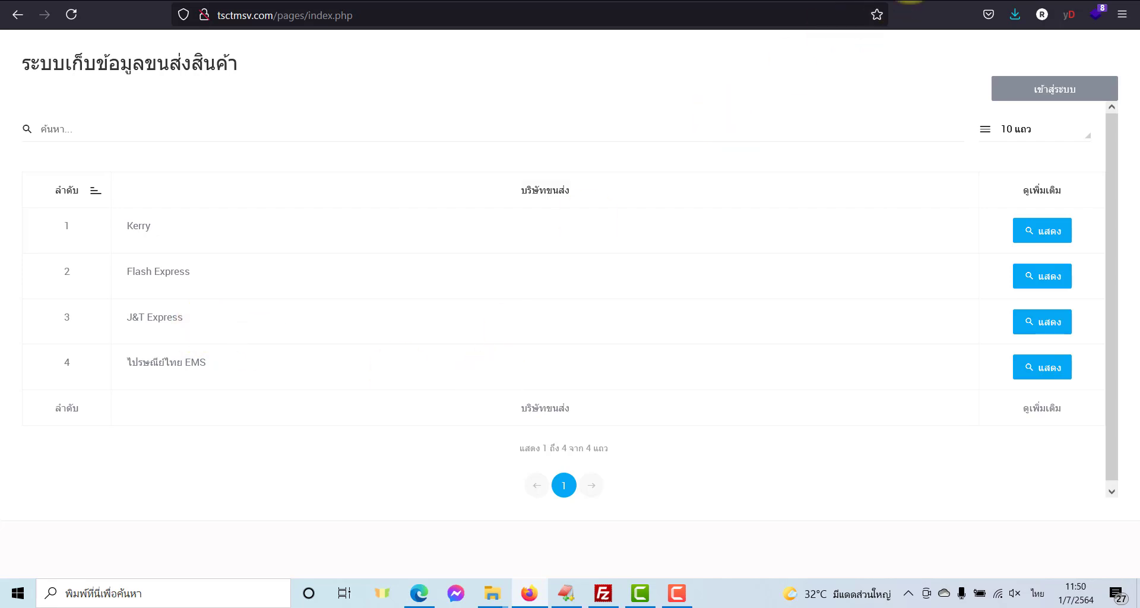
click(911, 1)
click(280, 489)
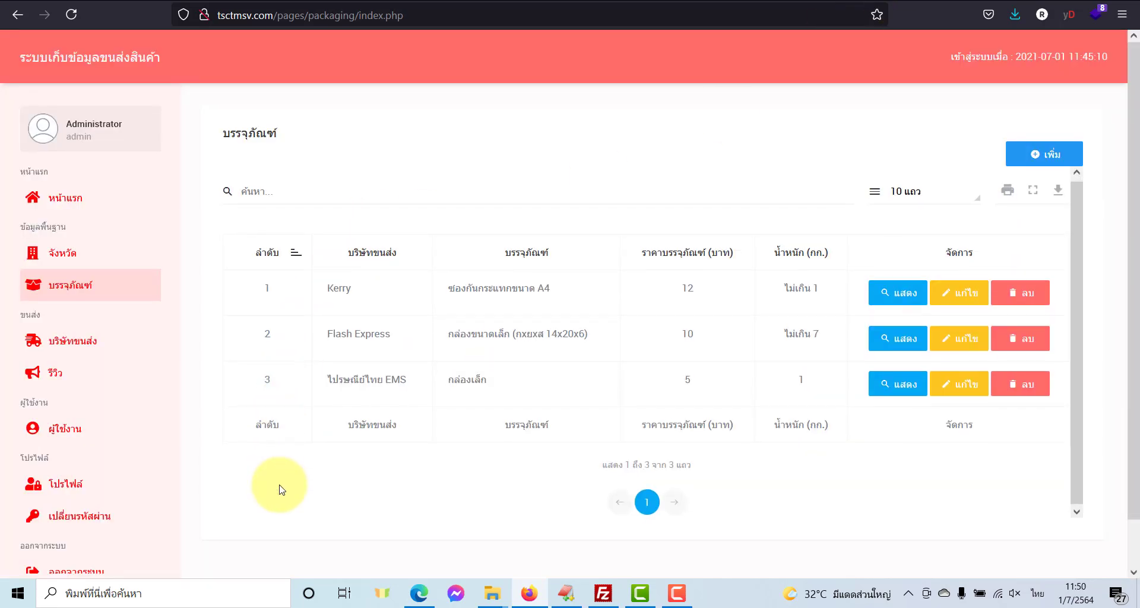